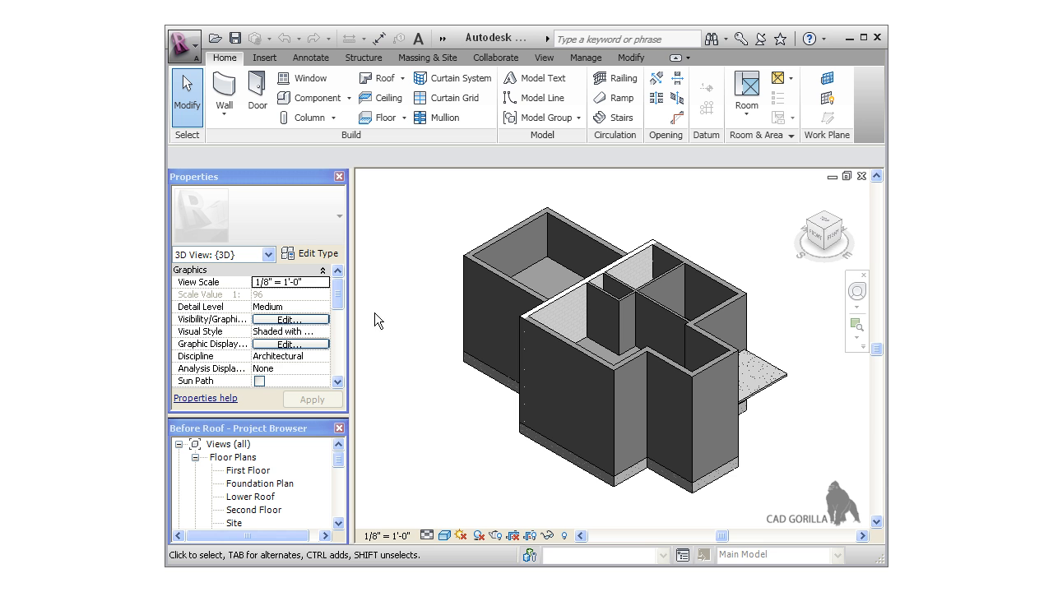
Open the First Floor plan and start a roof by footprint with its base level set to Lower Roof.
double_click(267, 471)
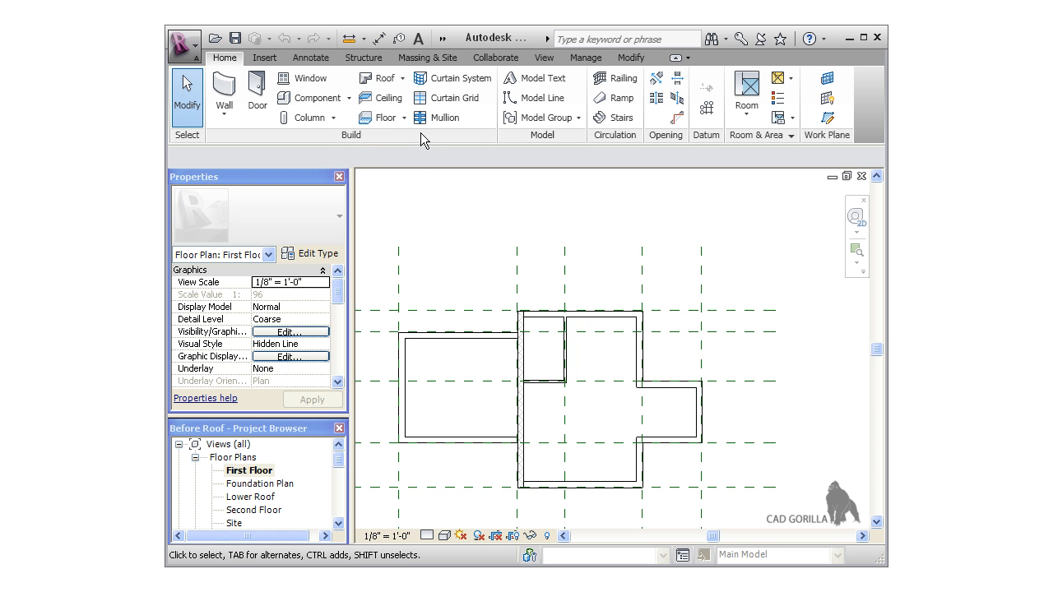
click(402, 78)
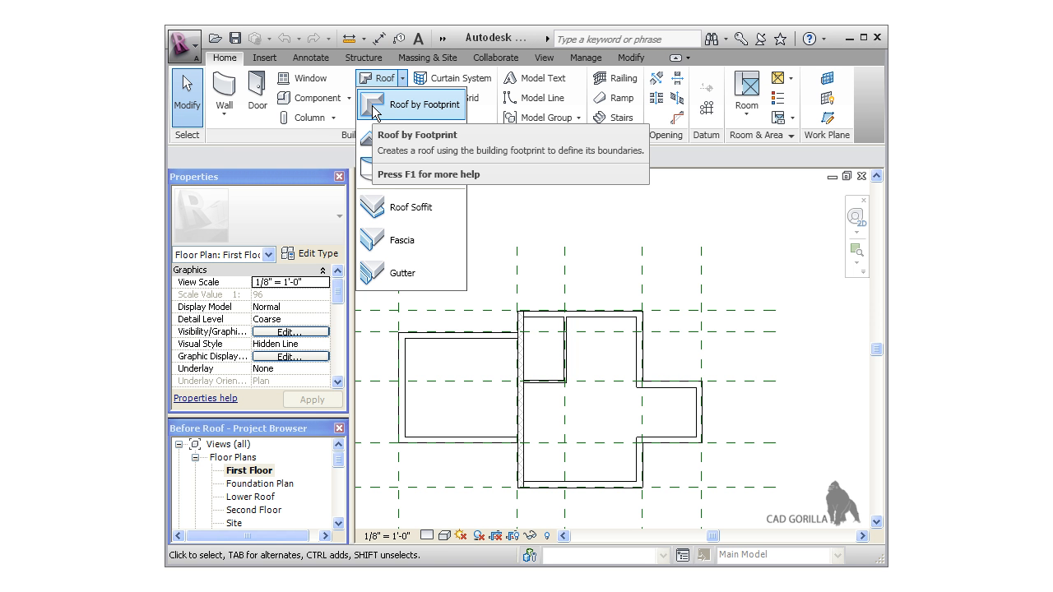
click(375, 111)
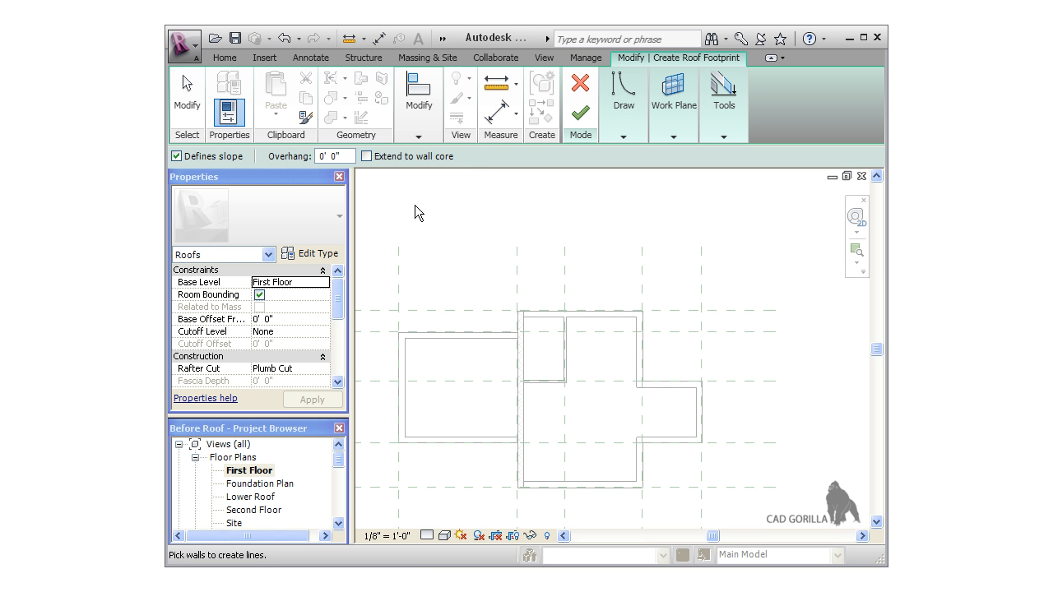
click(325, 284)
click(325, 284)
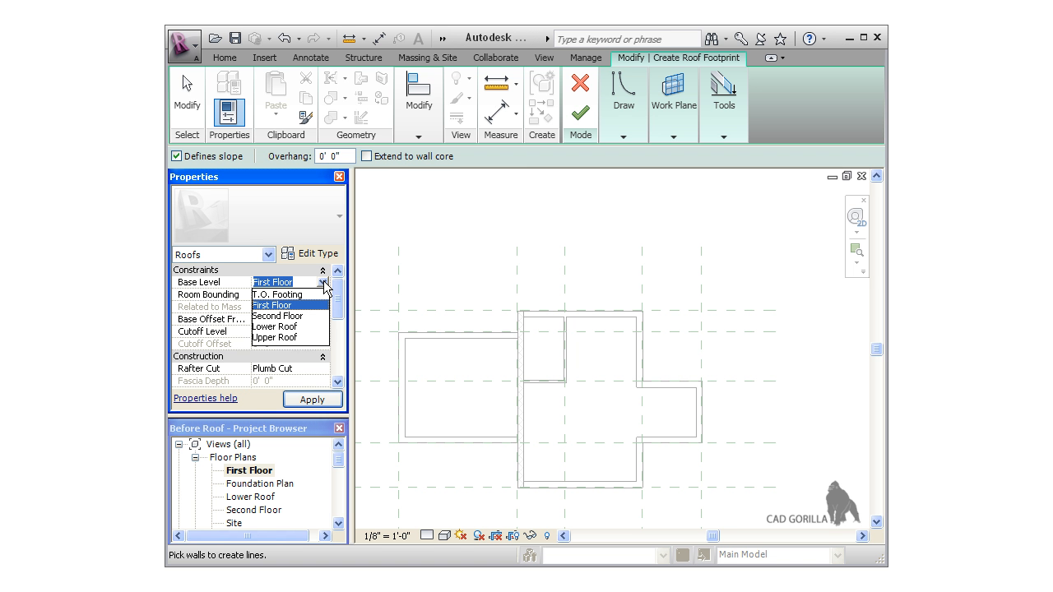
click(293, 327)
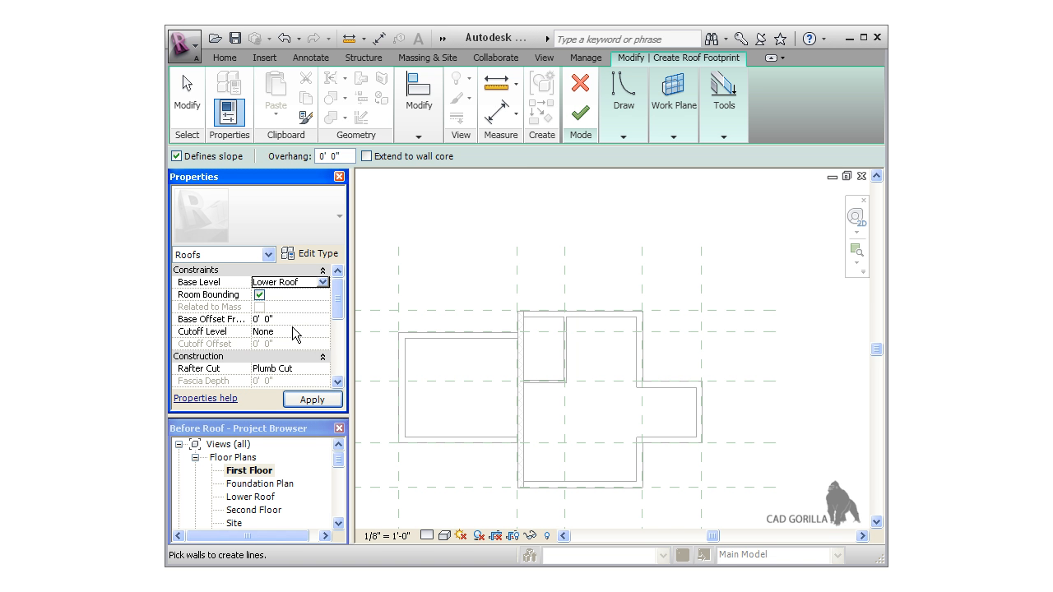
Choose the Basic Roof type Generic - 12" for the new roof.
click(309, 254)
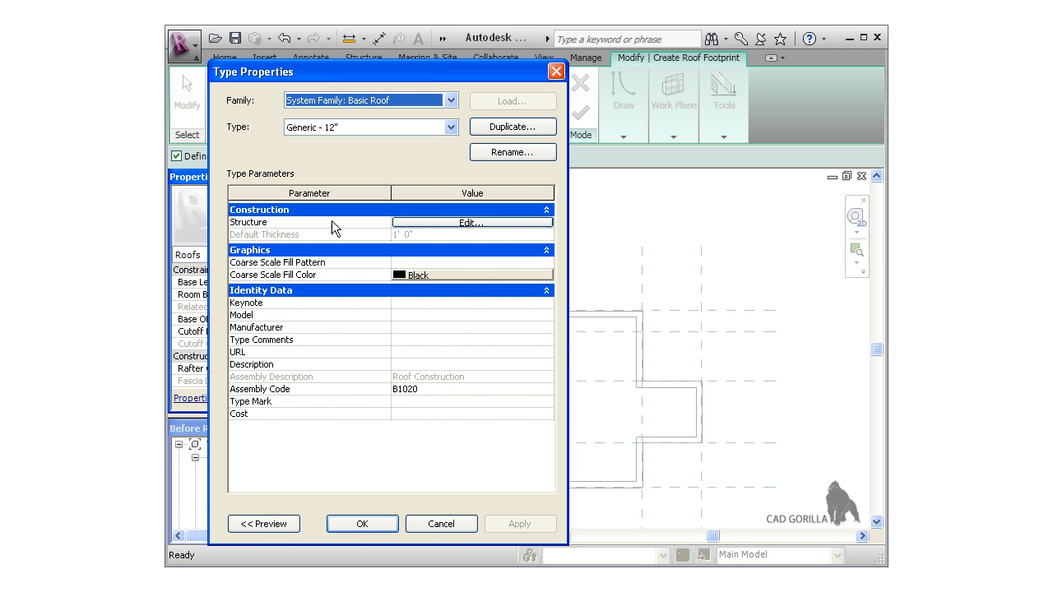
click(451, 128)
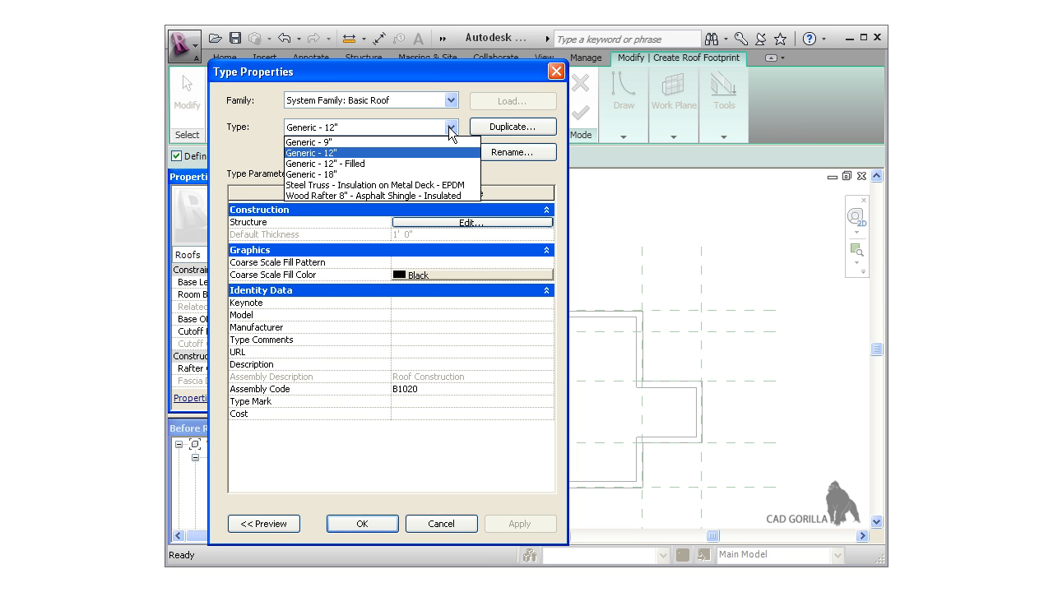
click(391, 154)
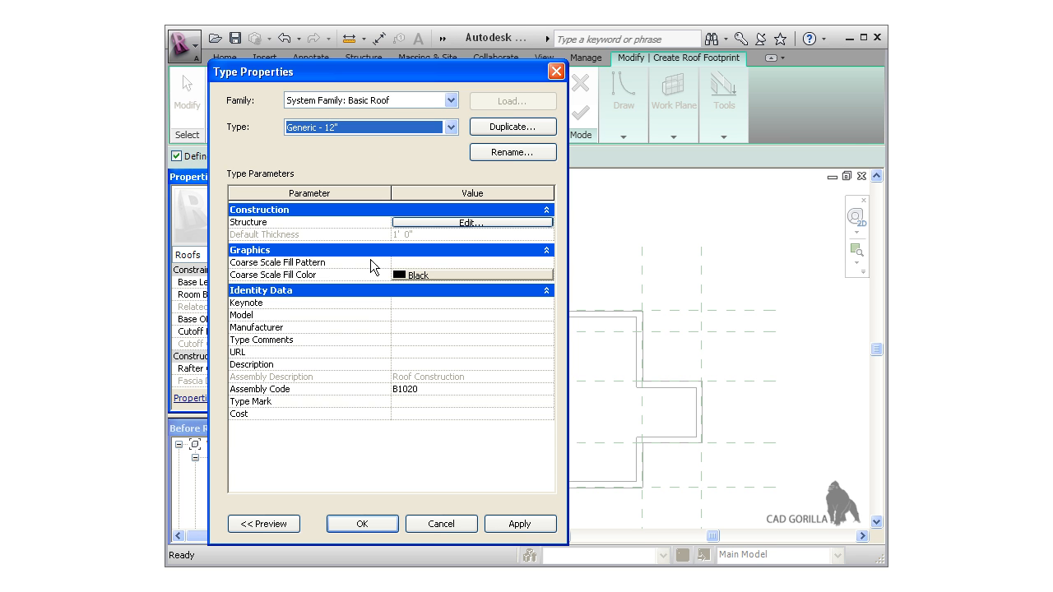
click(361, 525)
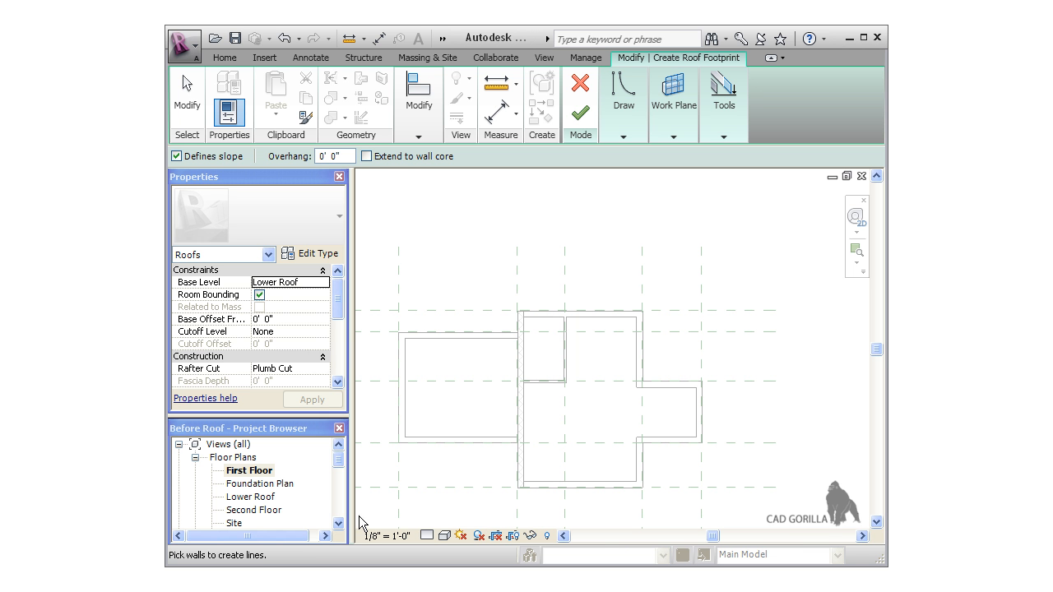
Create the roof boundary with Pick Walls from the four walls enclosing the left wing, including the wall shared with the main building.
click(625, 138)
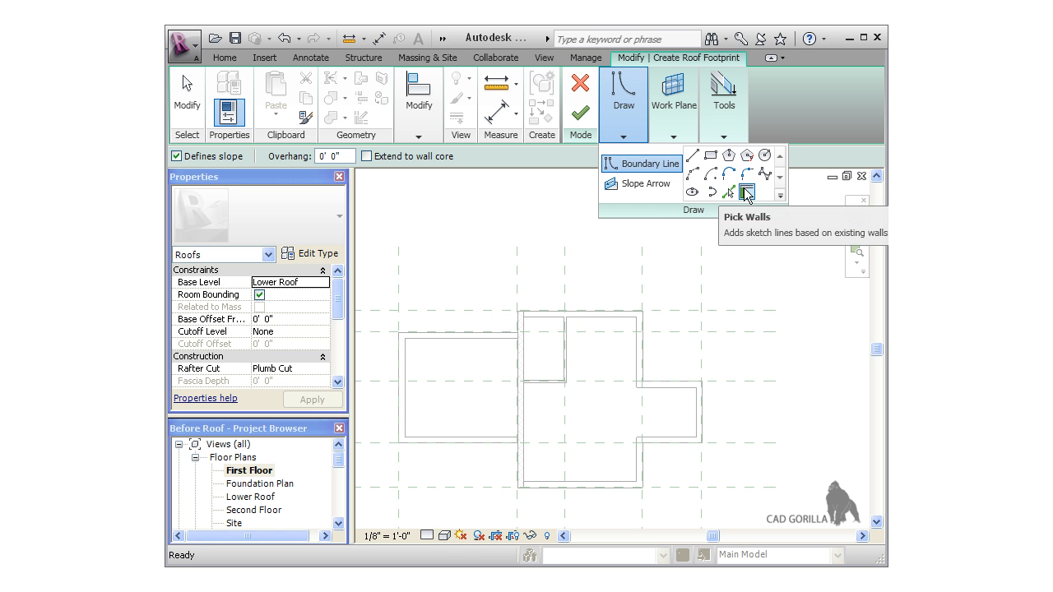
click(747, 193)
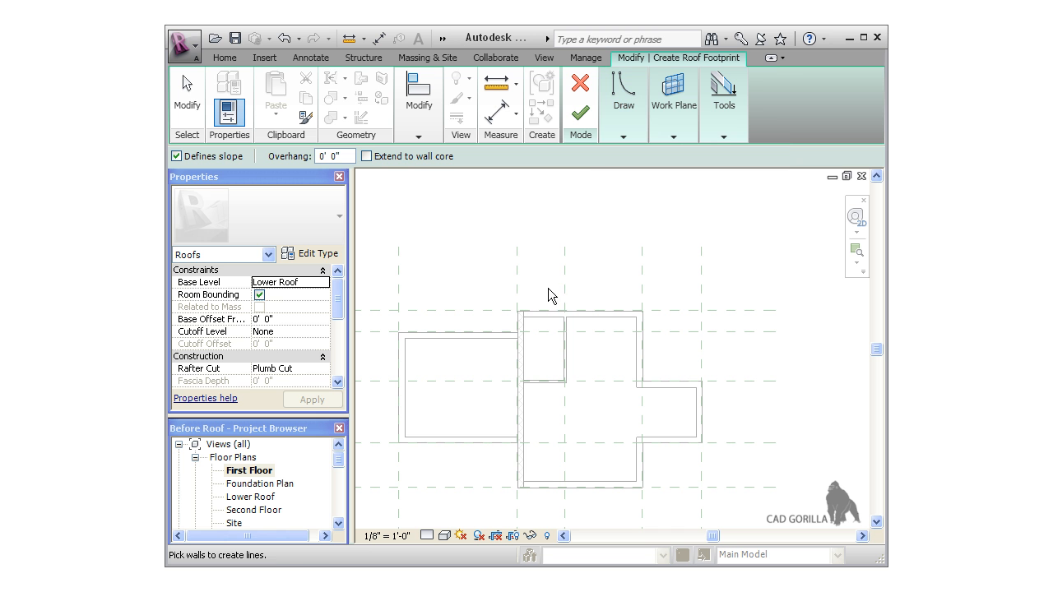
click(517, 368)
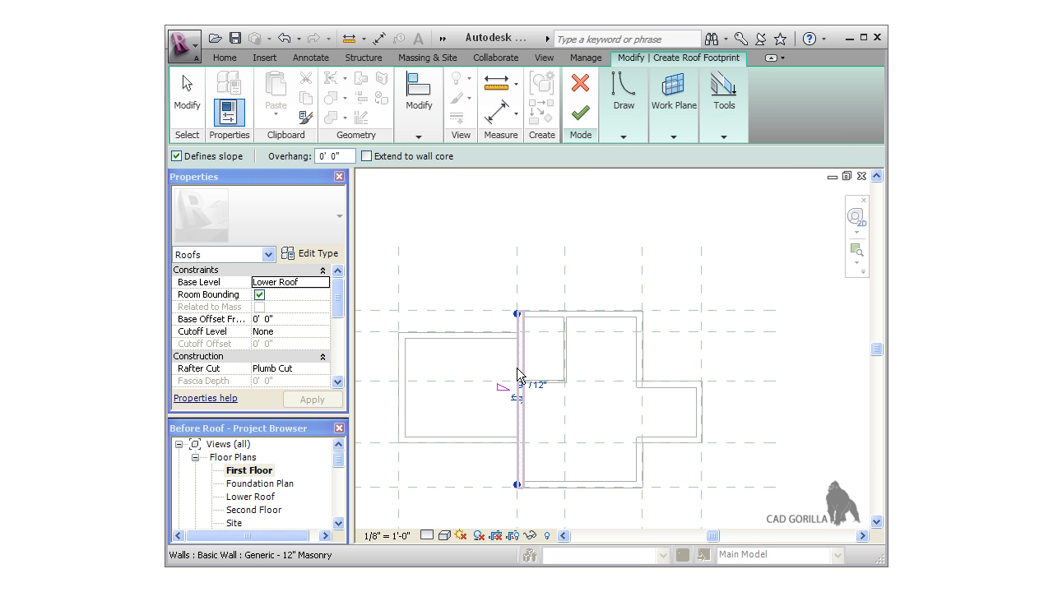
click(480, 333)
click(400, 364)
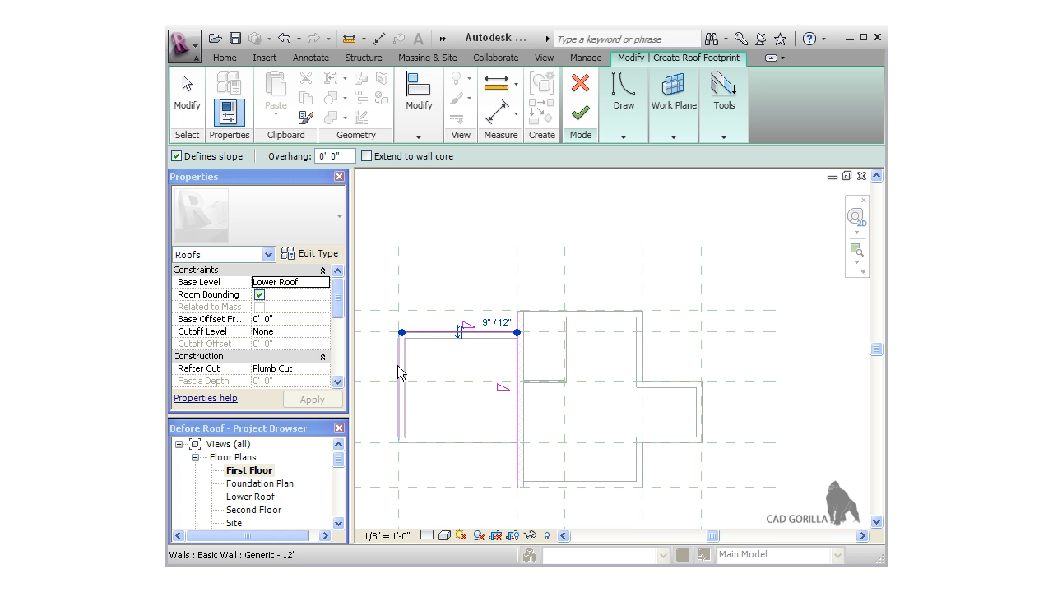
click(449, 444)
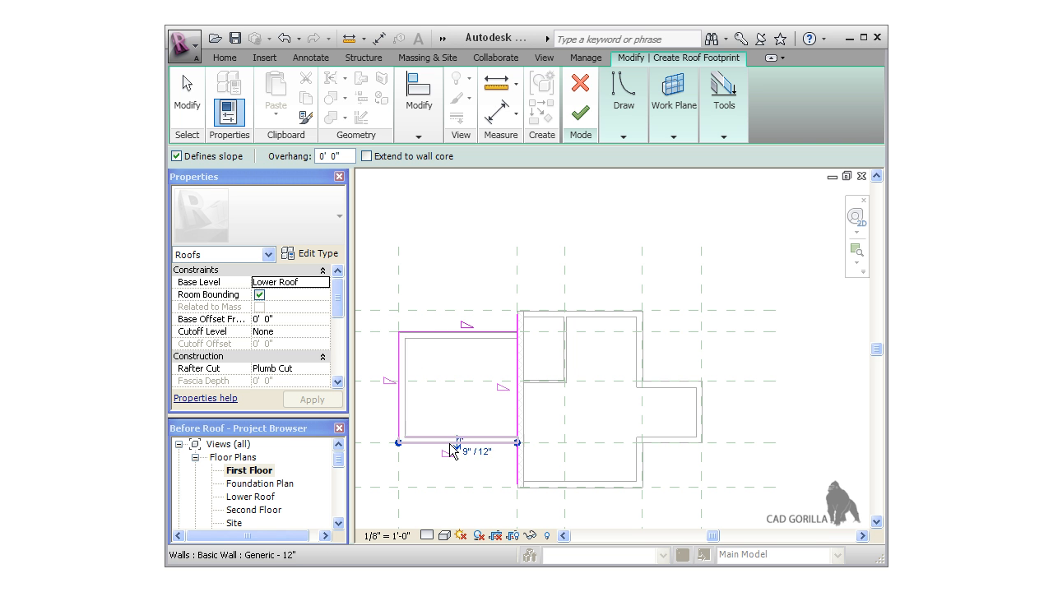
Trim the boundary line on the shared wall to corners with the wing's upper and lower boundary lines.
click(419, 137)
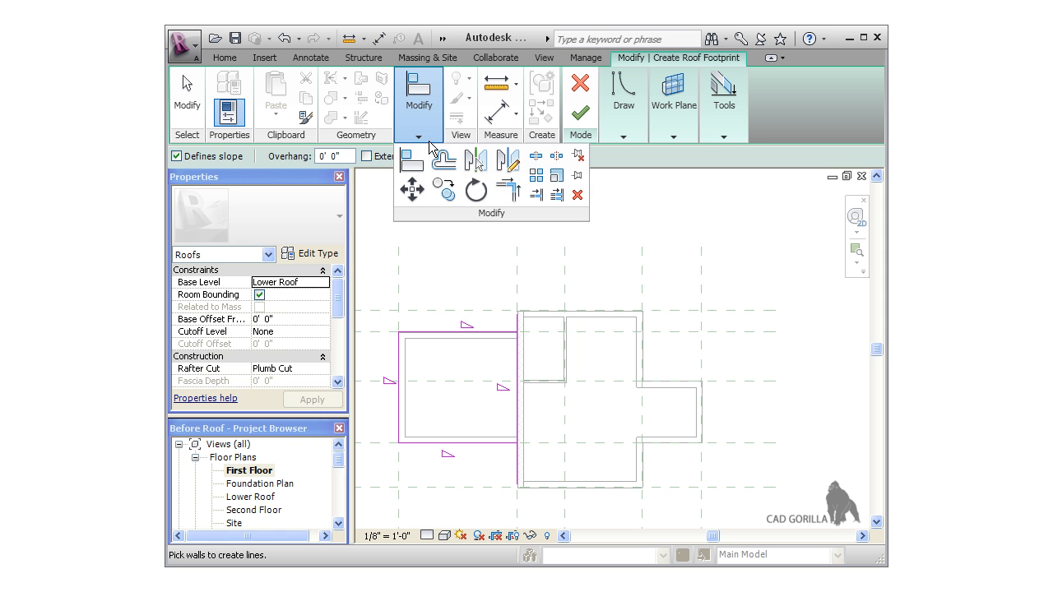
click(509, 190)
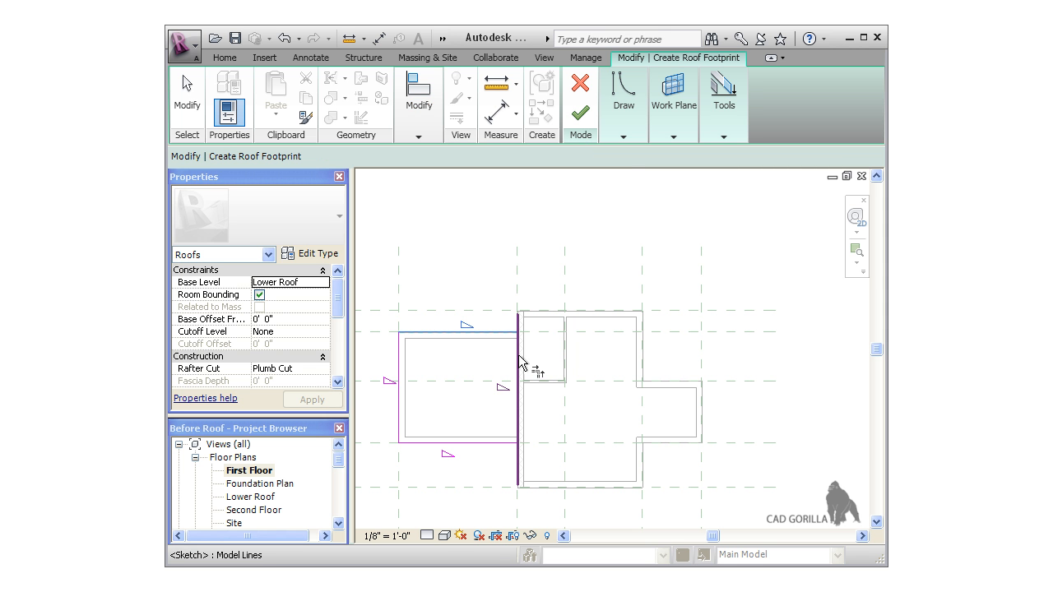
click(496, 443)
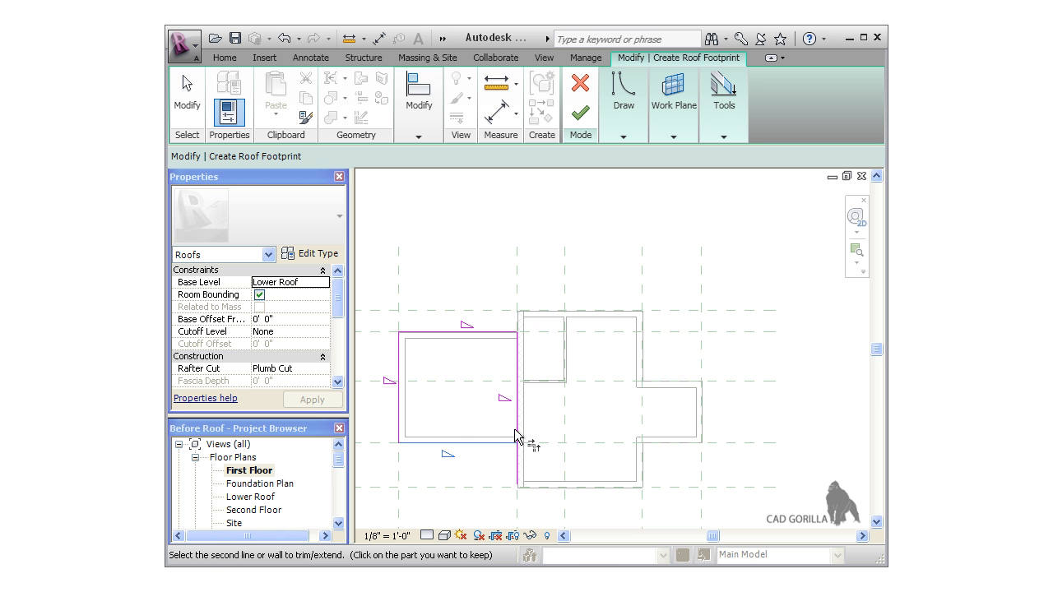
click(518, 436)
key(Escape)
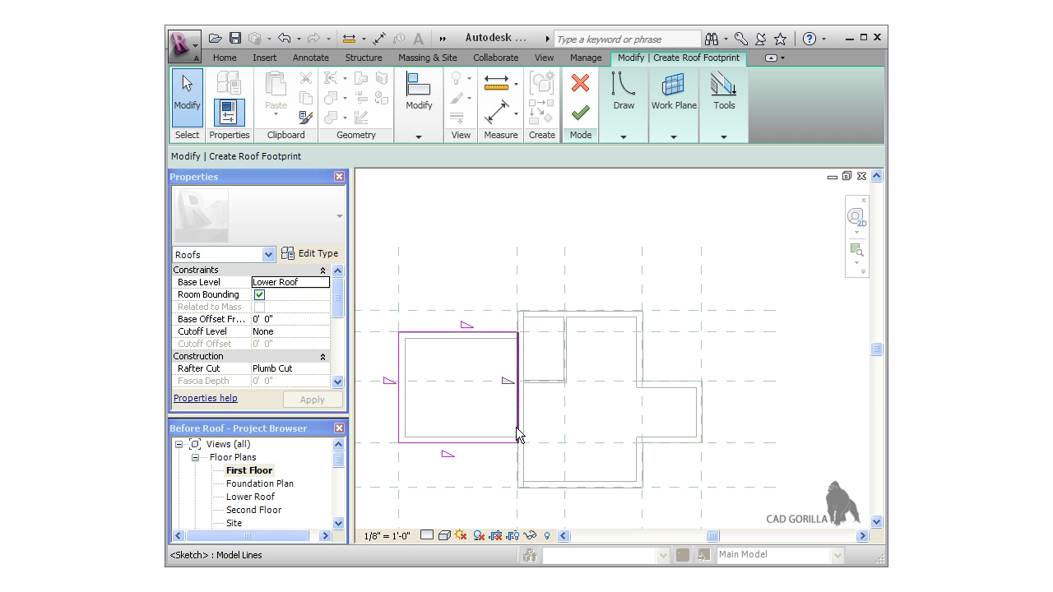
Turn off Defines Roof Slope for the shared-wall boundary line and for the wing's left and upper boundary lines.
click(516, 381)
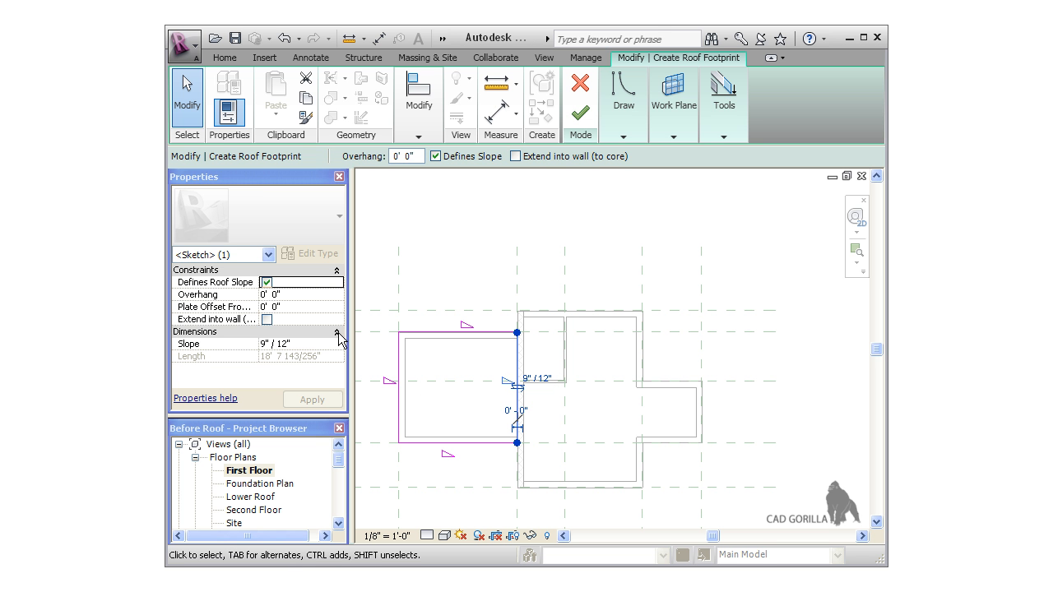
click(266, 283)
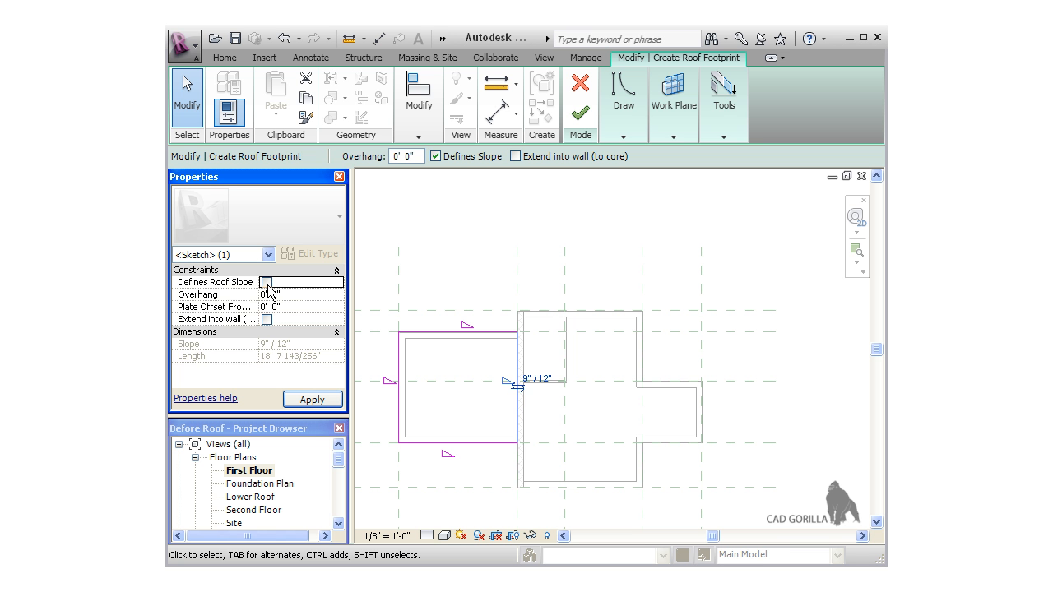
click(304, 401)
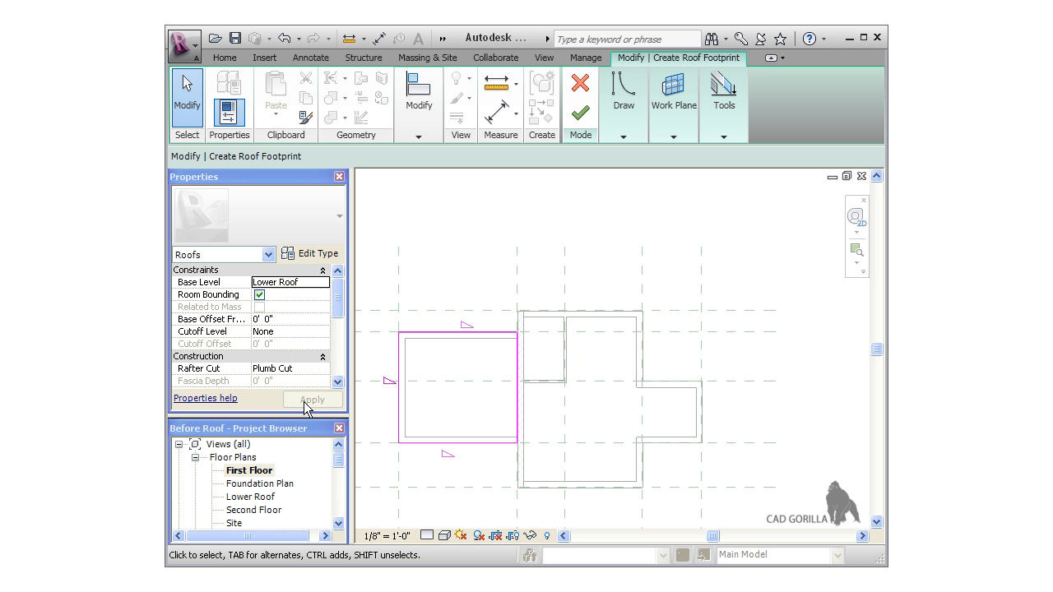
click(399, 360)
ctrl+click(428, 332)
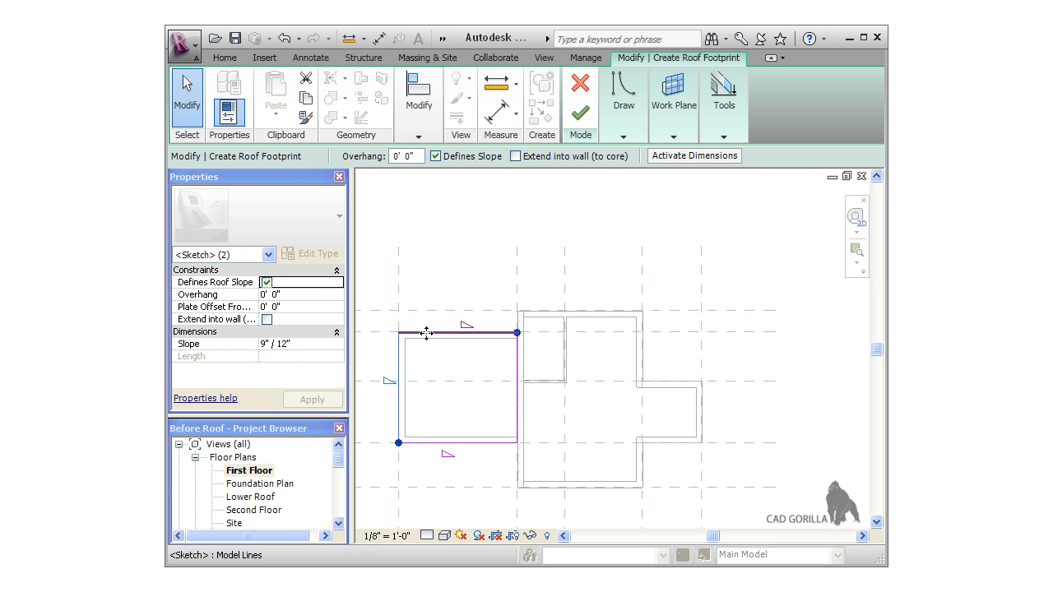
click(266, 282)
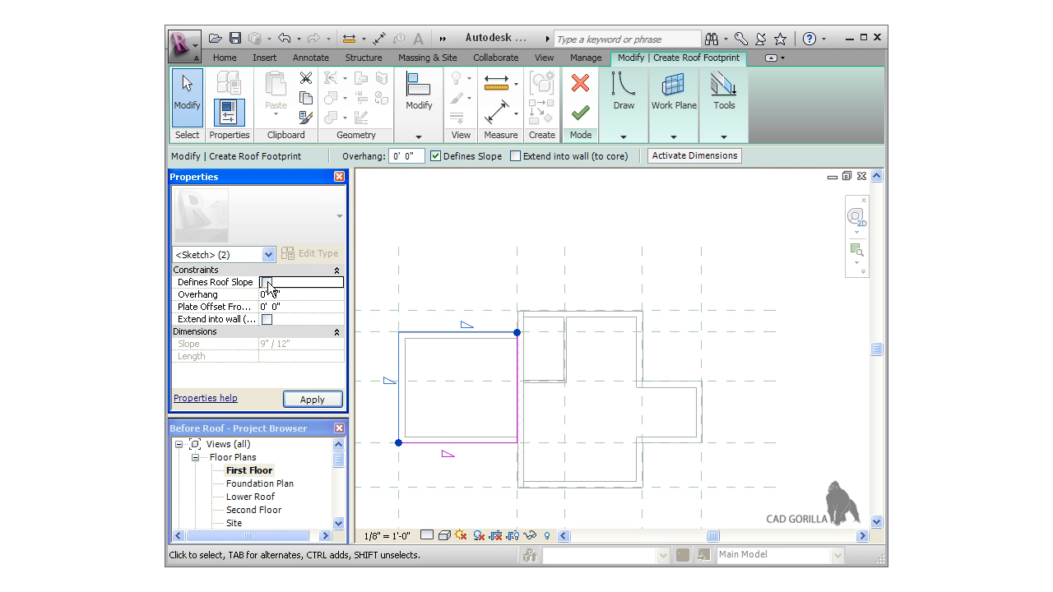
click(310, 401)
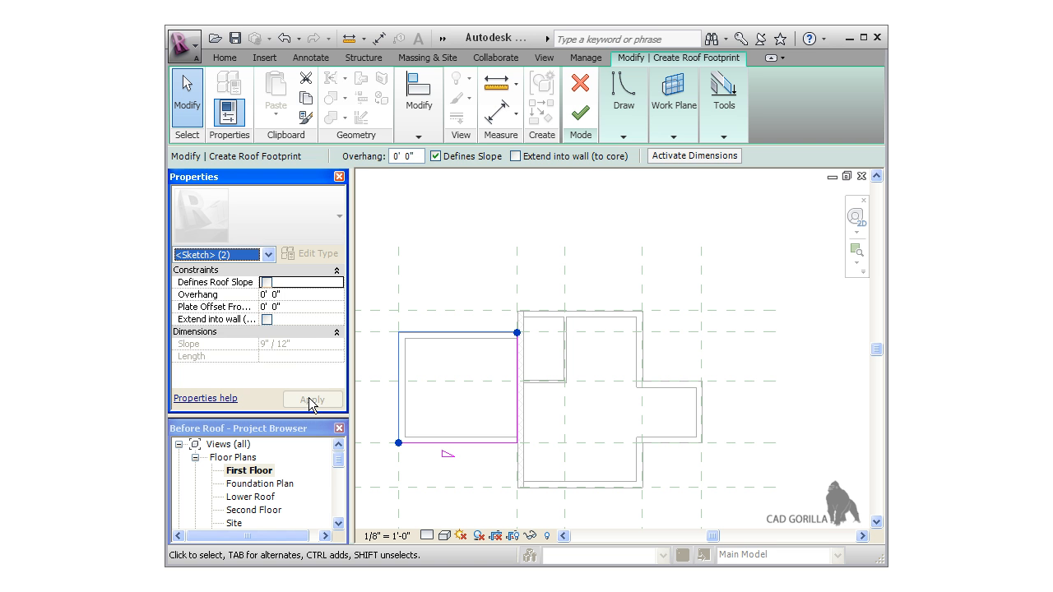
click(367, 458)
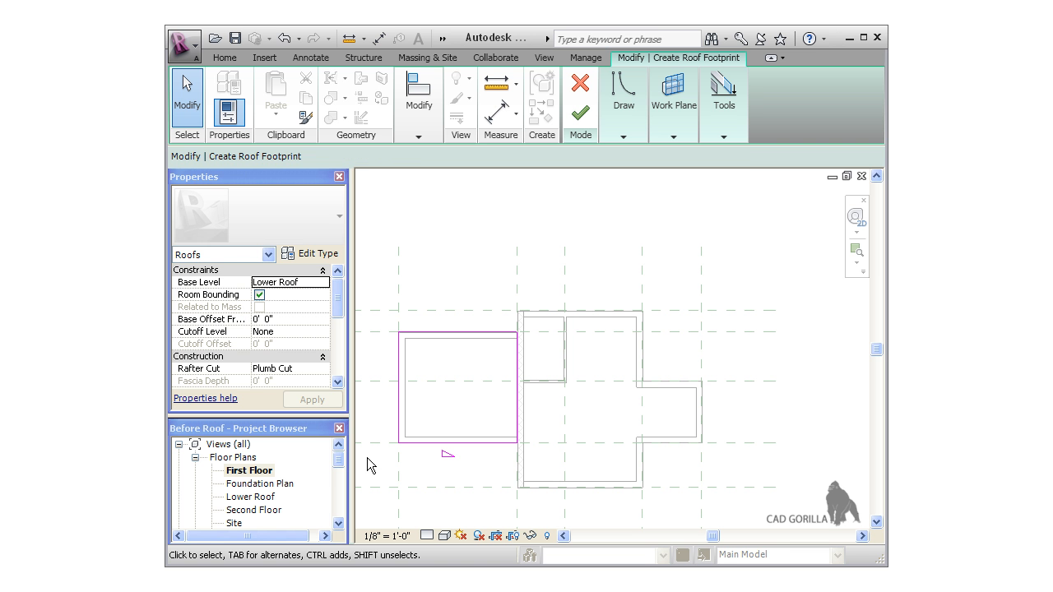
Set the slope of the wing's lower boundary line to 2" / 12".
click(403, 443)
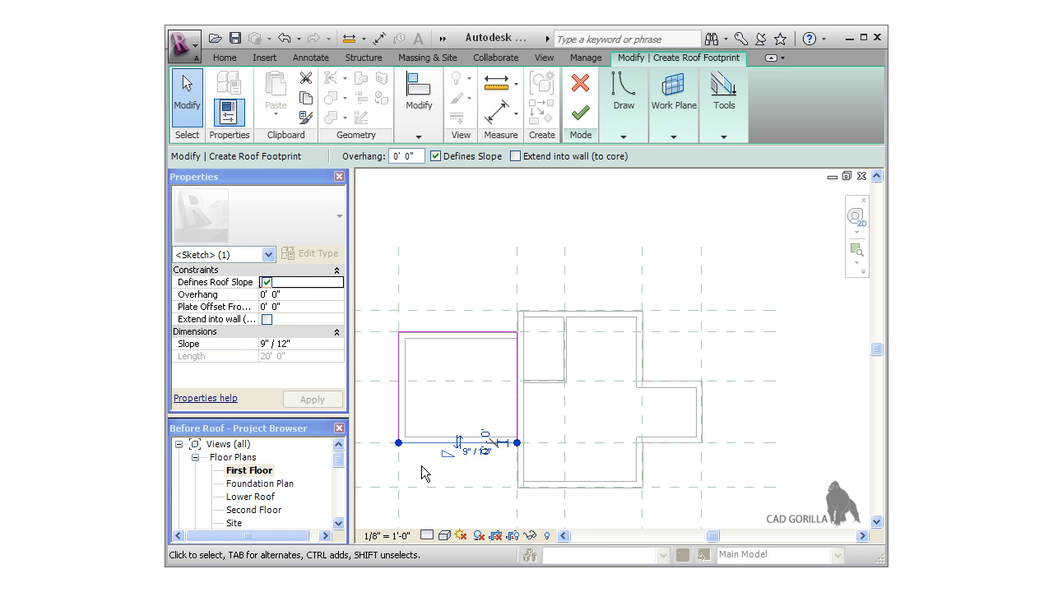
click(471, 453)
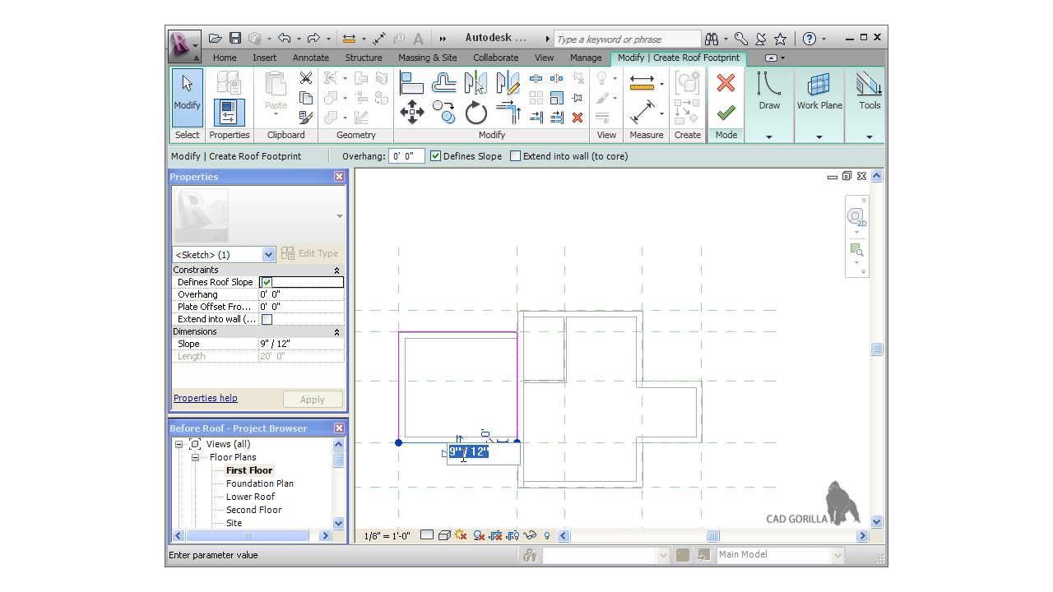
drag(454, 454, 434, 462)
text(2)
key(Return)
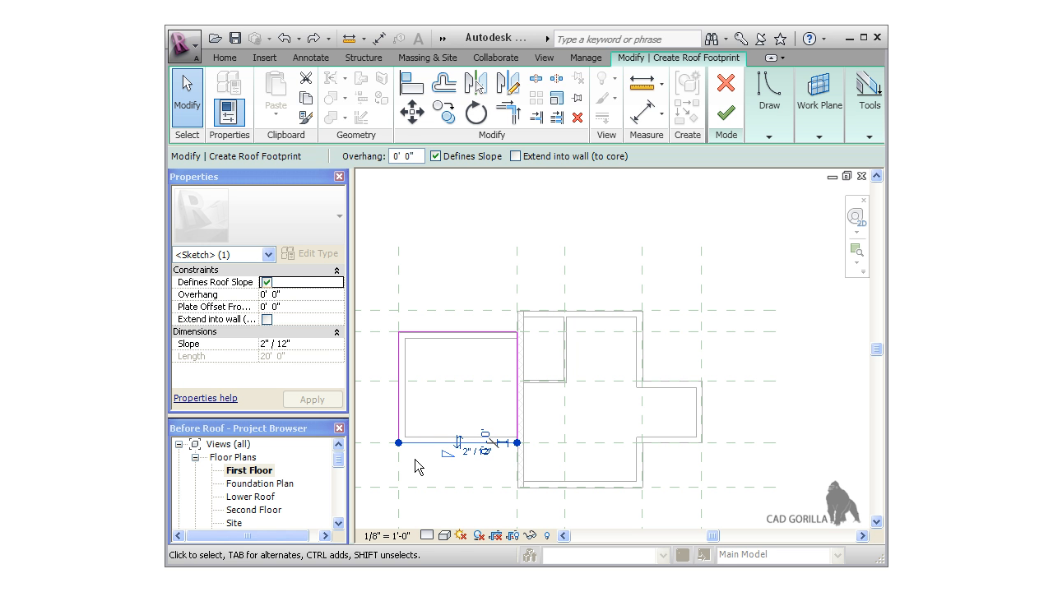
key(Escape)
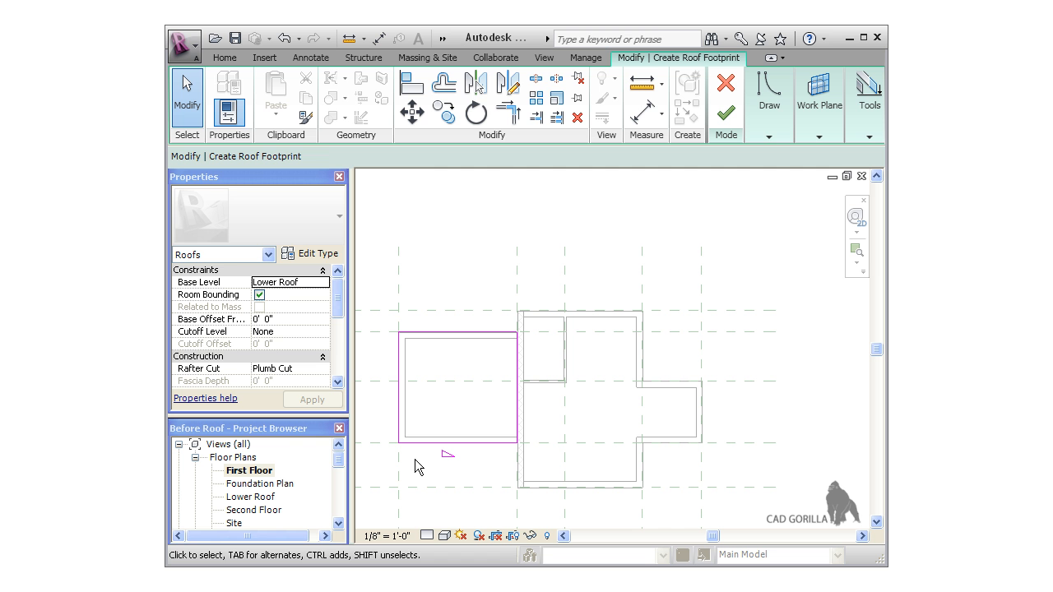
Move the left boundary line outward to an overhang of about 3' 0", and pull the upper one outward with its overhang set to 2' 0".
click(399, 411)
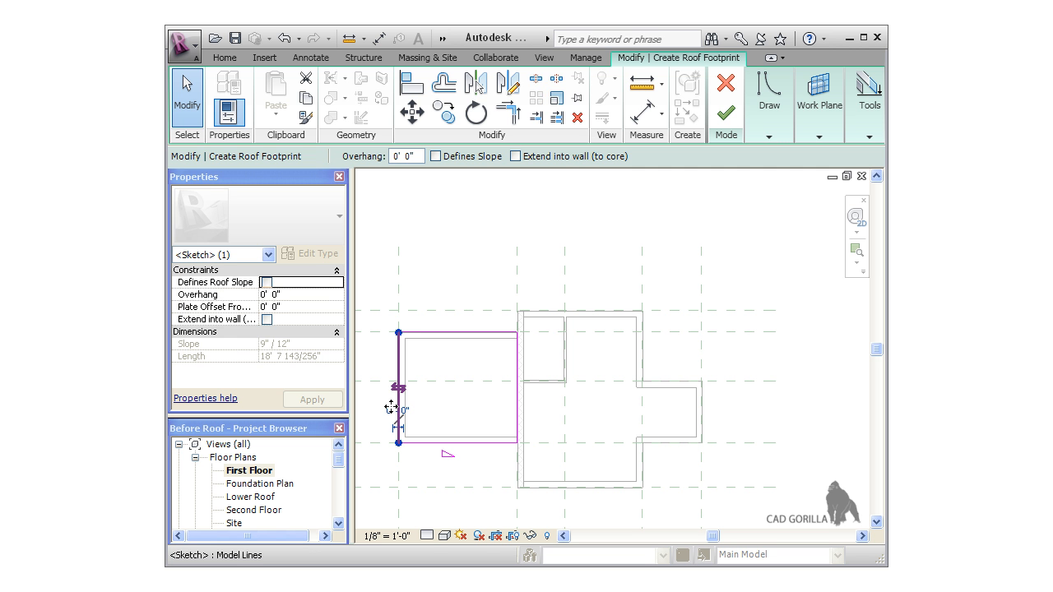
drag(384, 406, 380, 411)
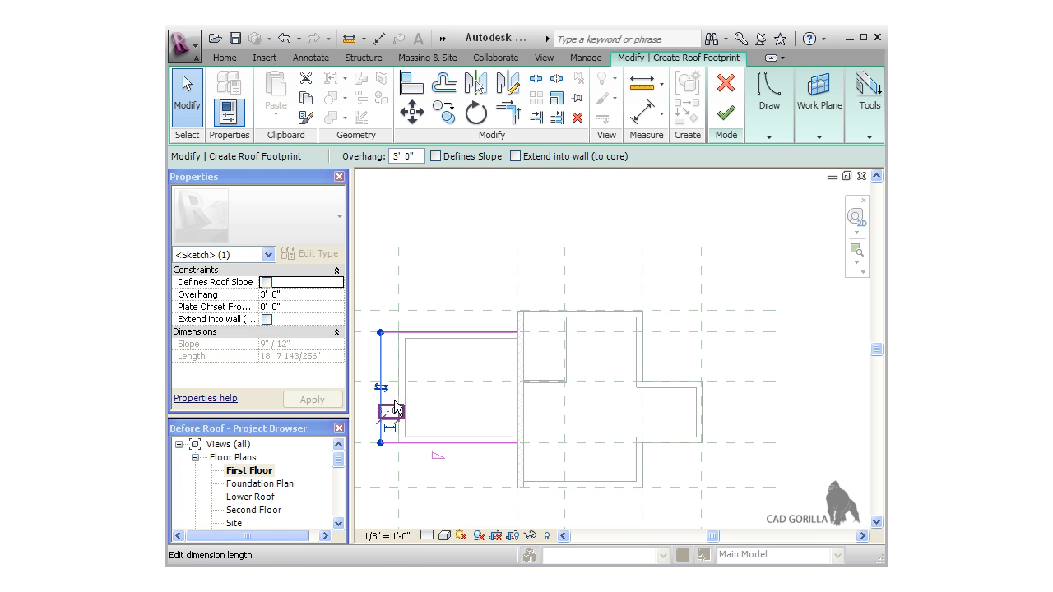
click(435, 333)
drag(436, 328, 431, 311)
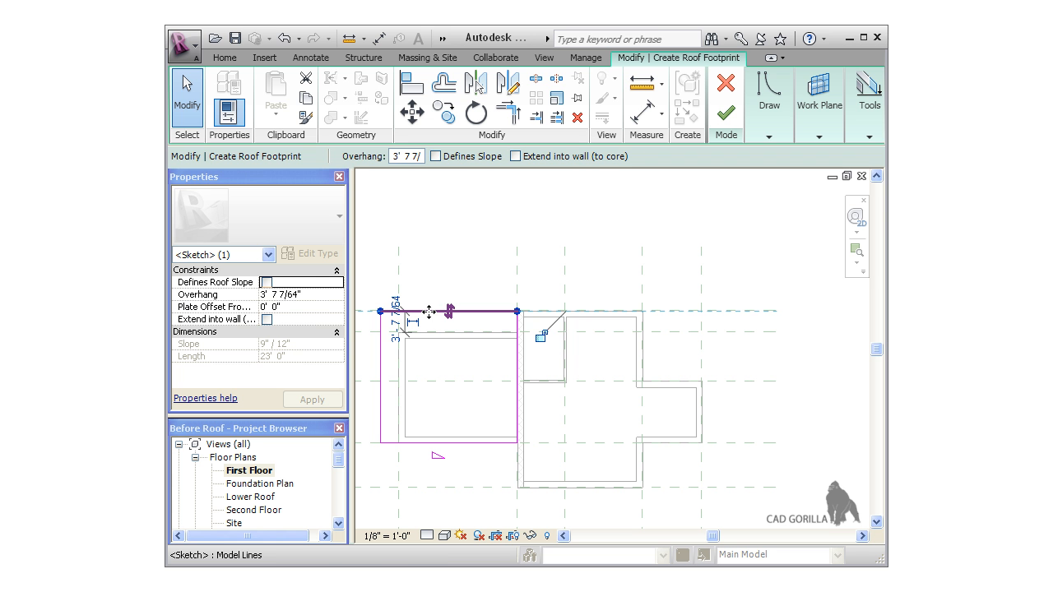
click(308, 294)
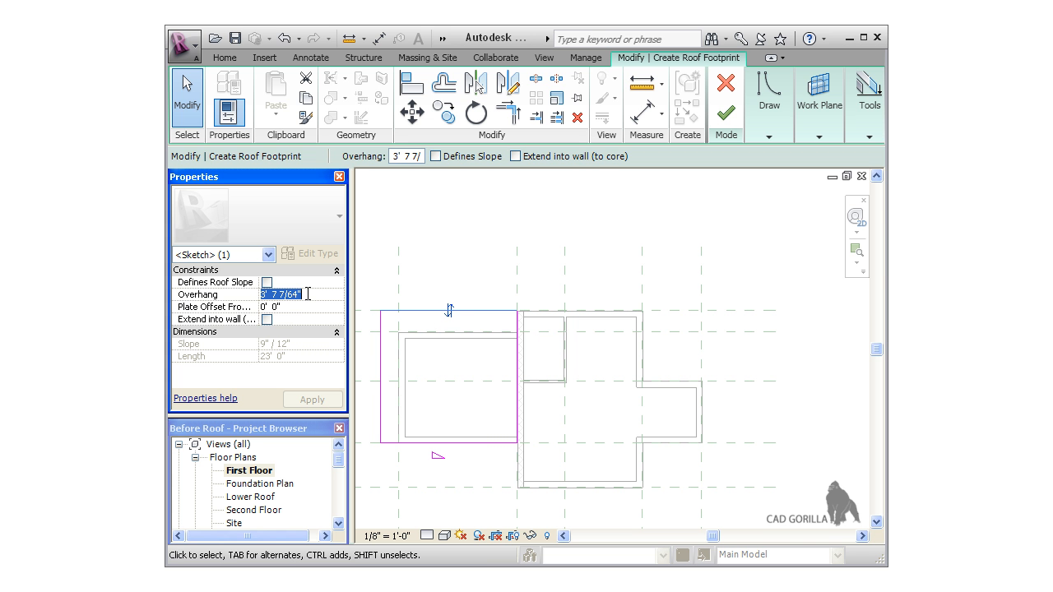
text(2' 0")
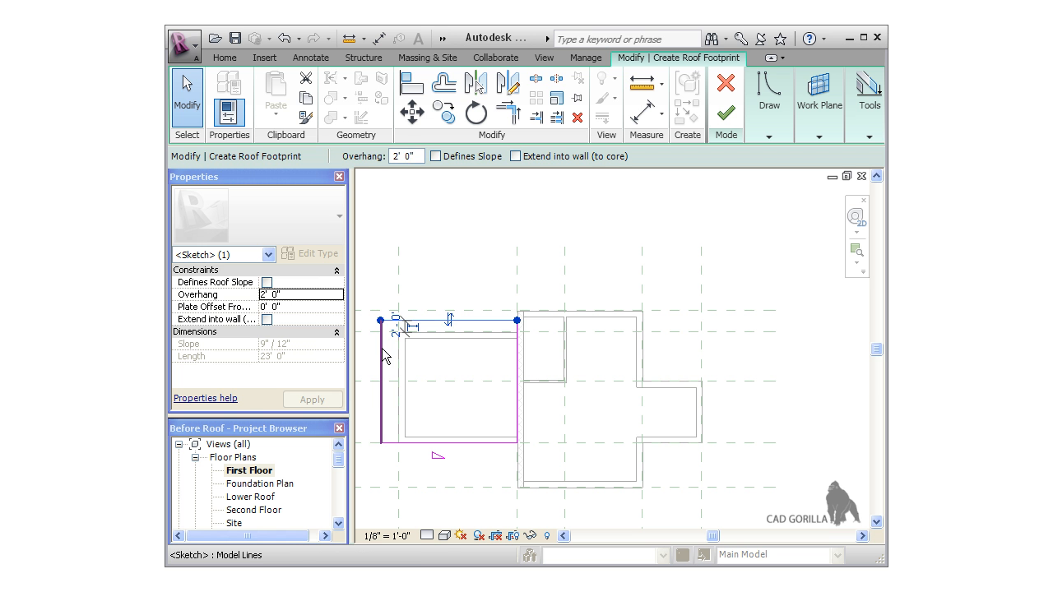
Set the overhang of the wing's left boundary line to 0' 6".
click(381, 362)
click(304, 294)
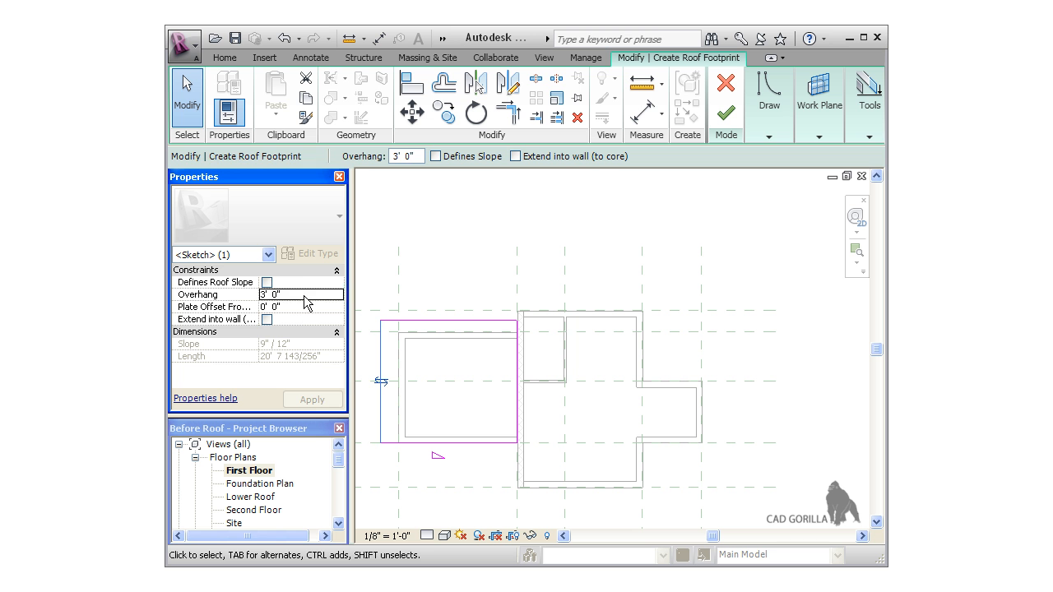
text(0' 6)
key(Return)
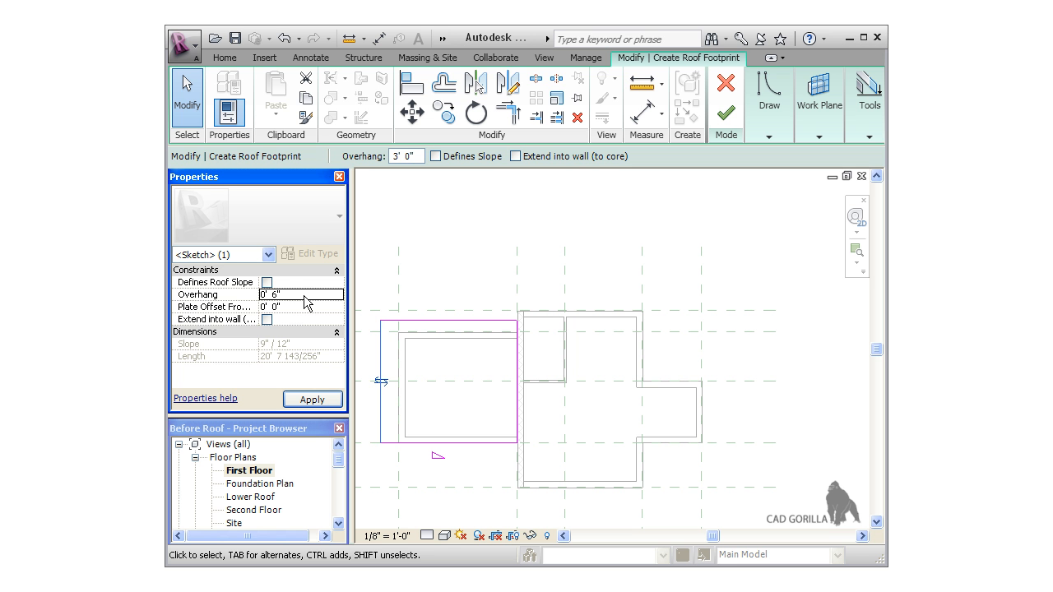
Set the overhang of the wing's lower, slope-defining boundary line to 1' 6".
click(413, 445)
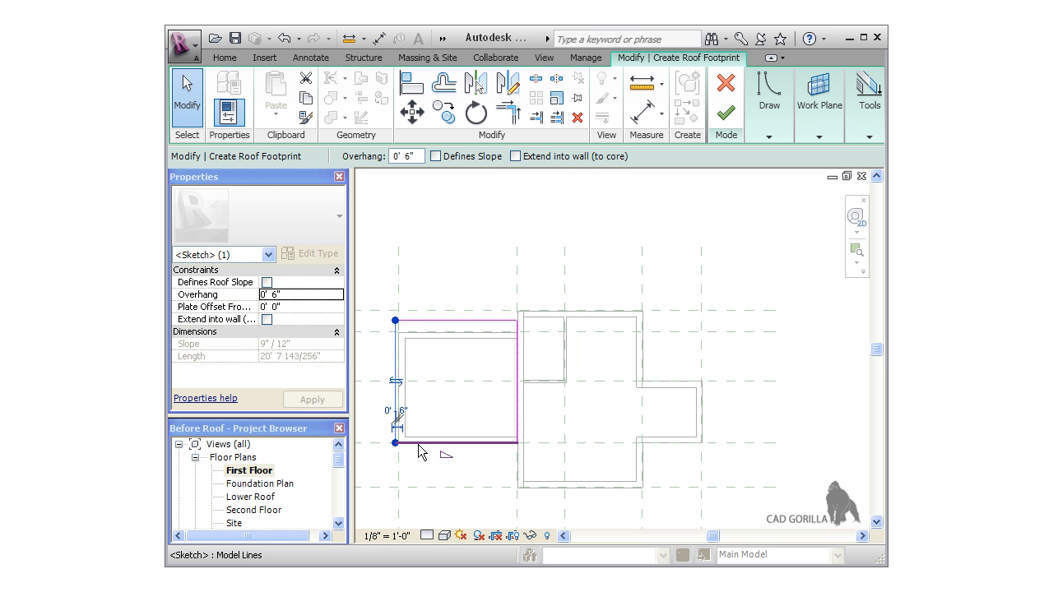
click(289, 294)
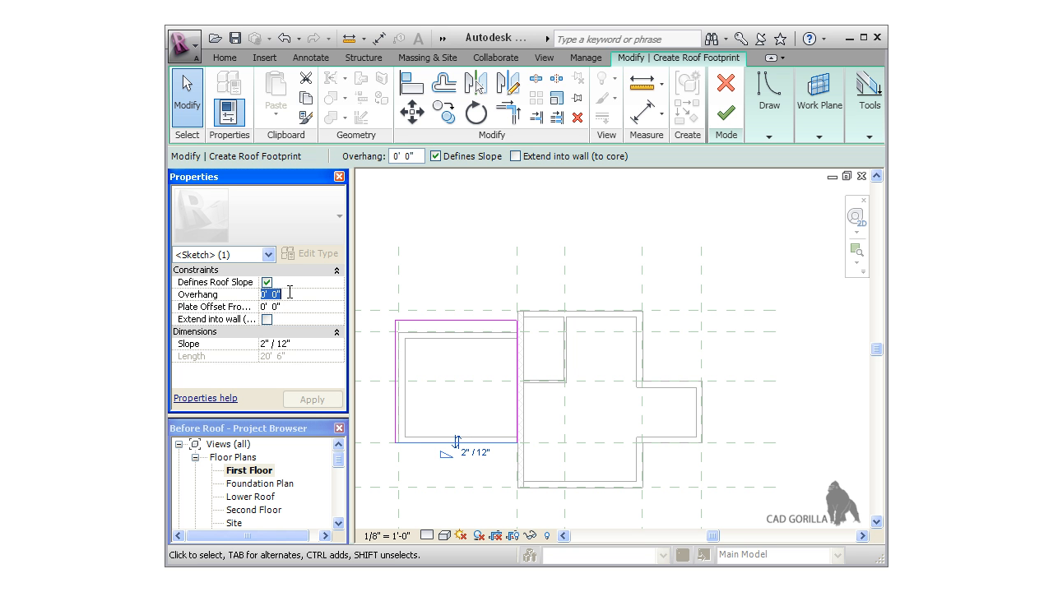
text(1' 6)
key(Return)
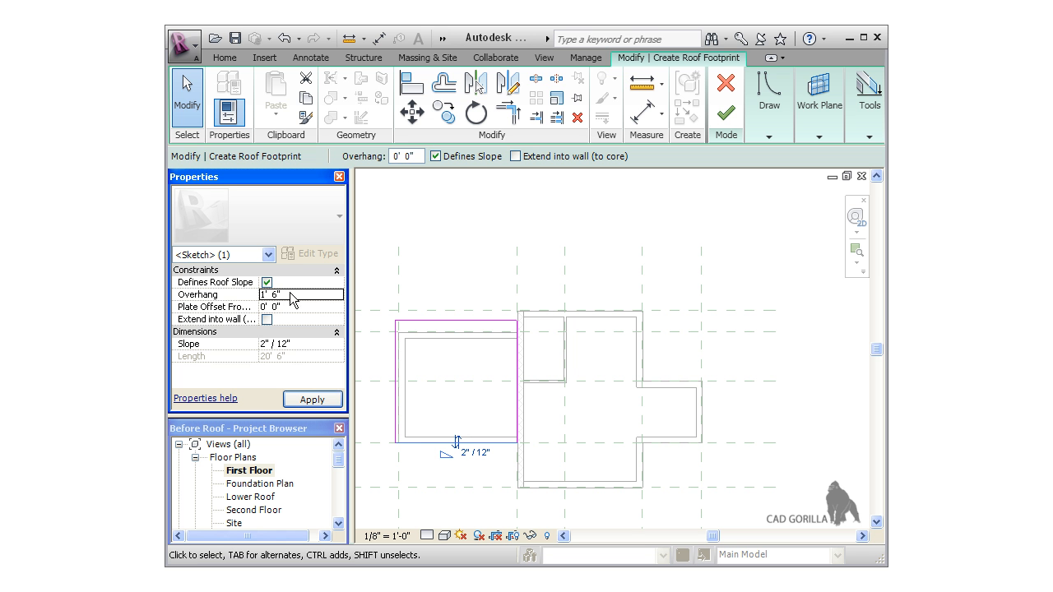
click(311, 400)
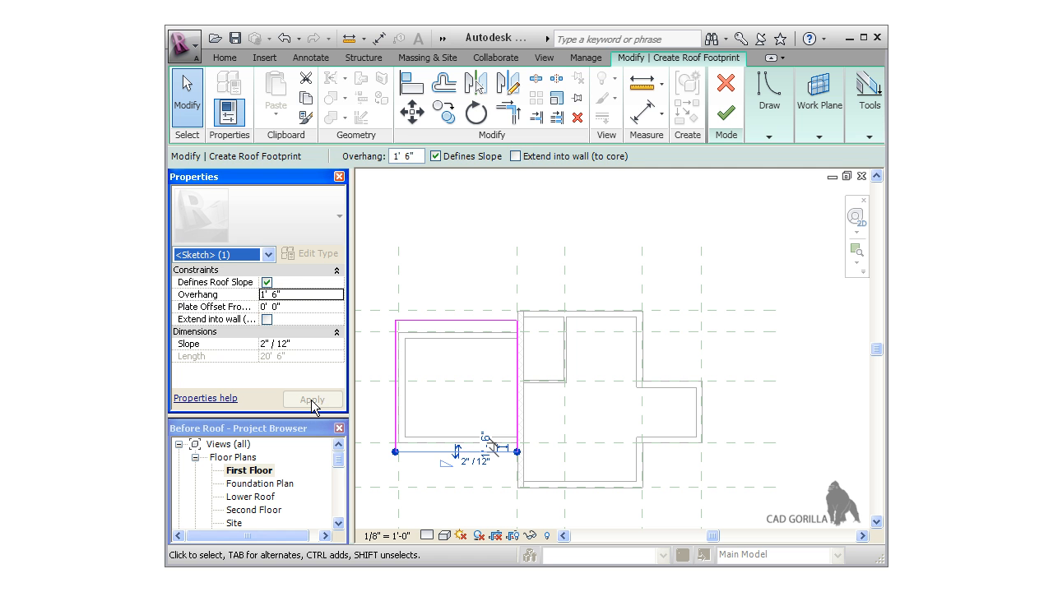
Finish the lower roof's footprint sketch and deselect the roof.
click(361, 392)
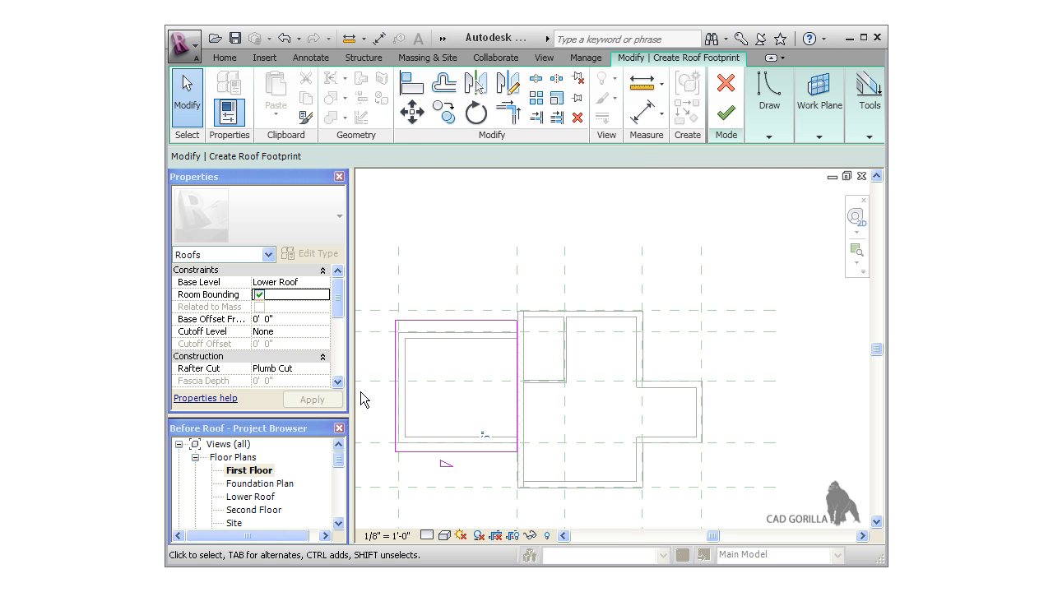
click(728, 117)
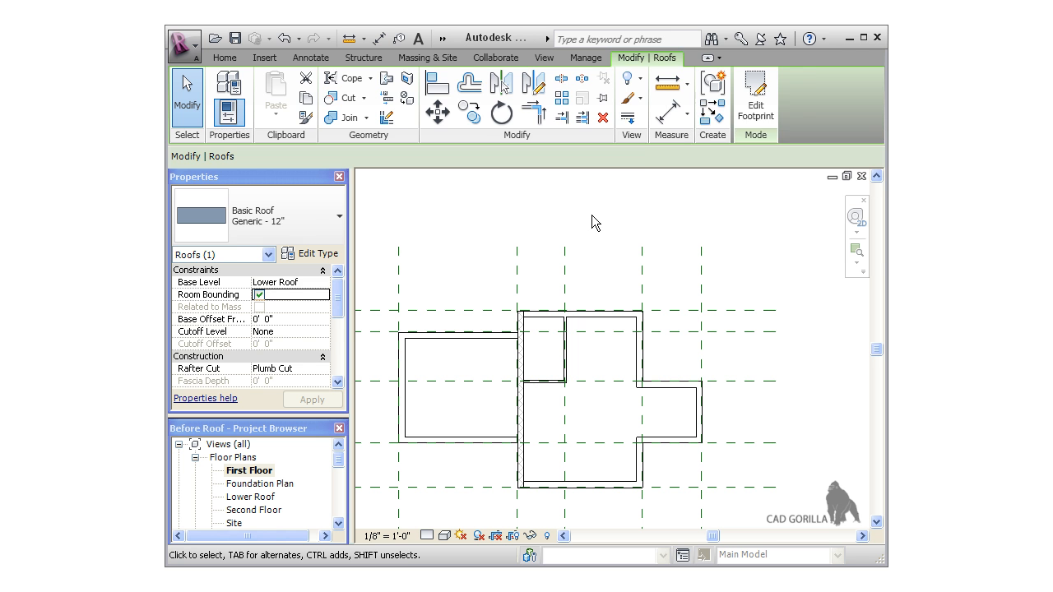
click(592, 214)
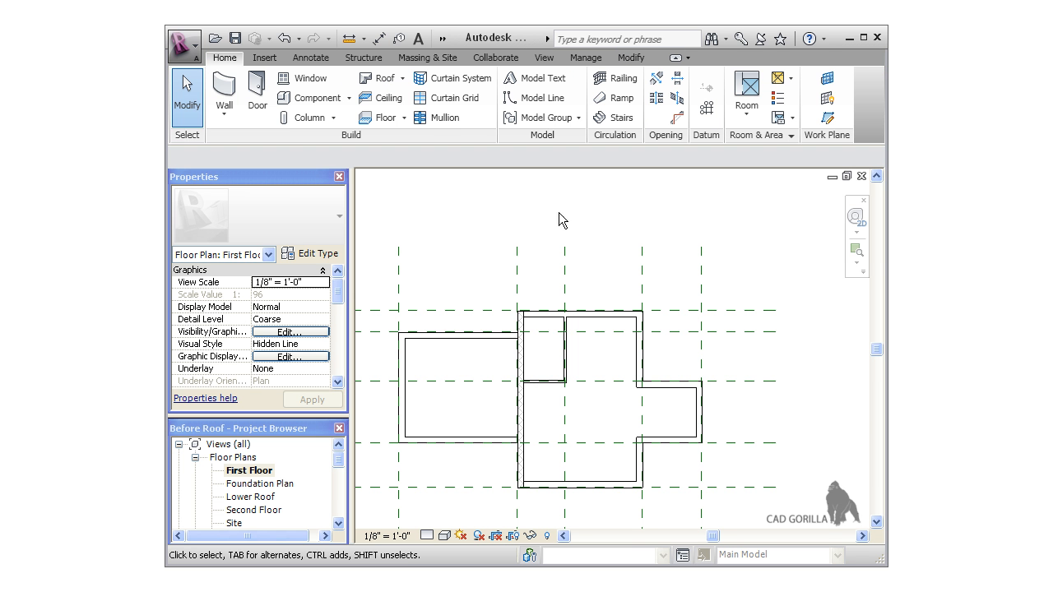
Start a second roof by footprint with its base level set to Upper Roof.
click(403, 78)
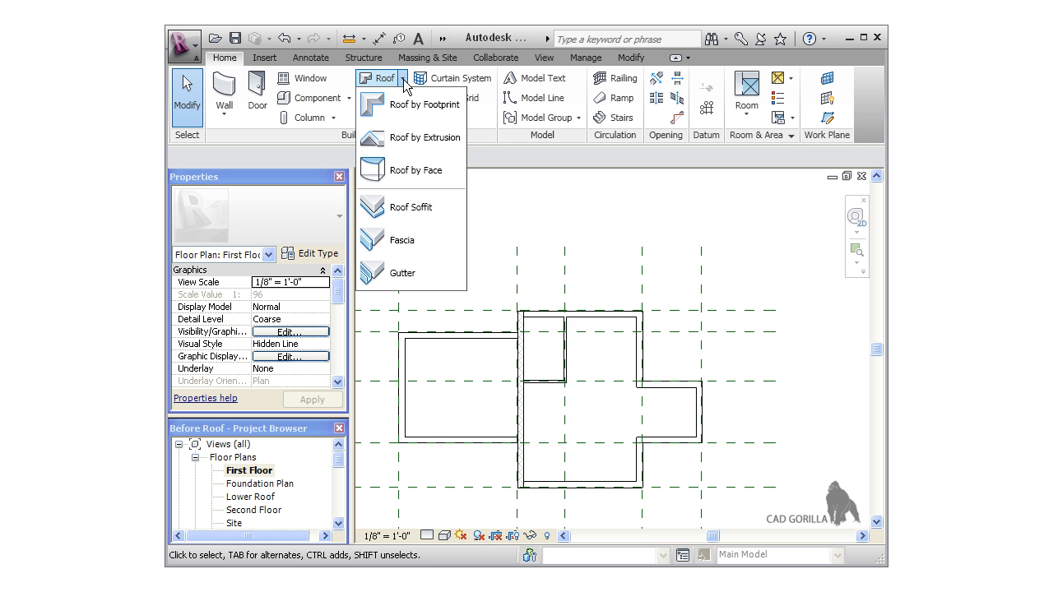
click(392, 105)
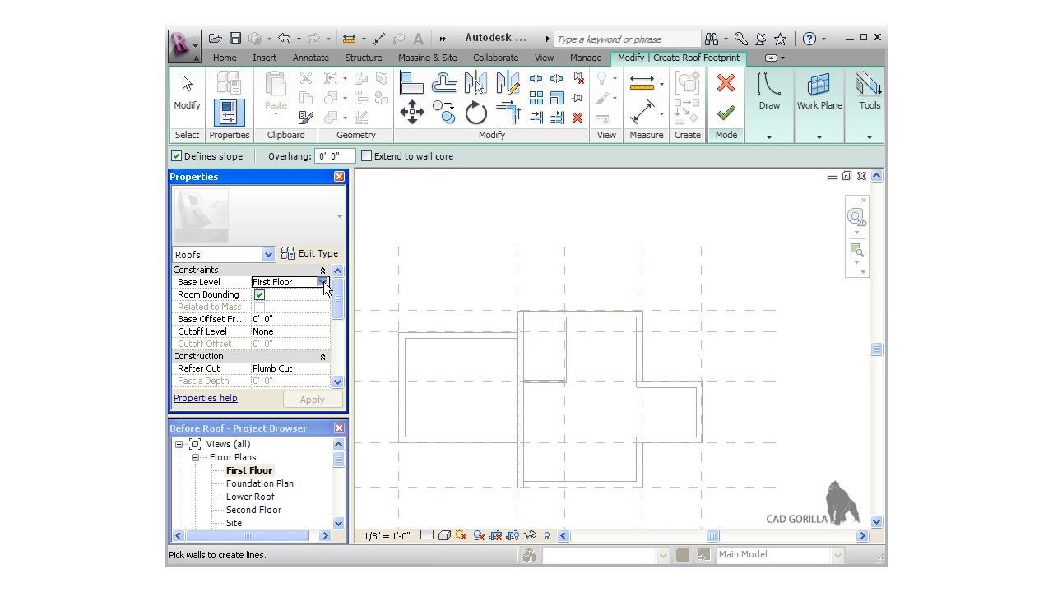
click(323, 282)
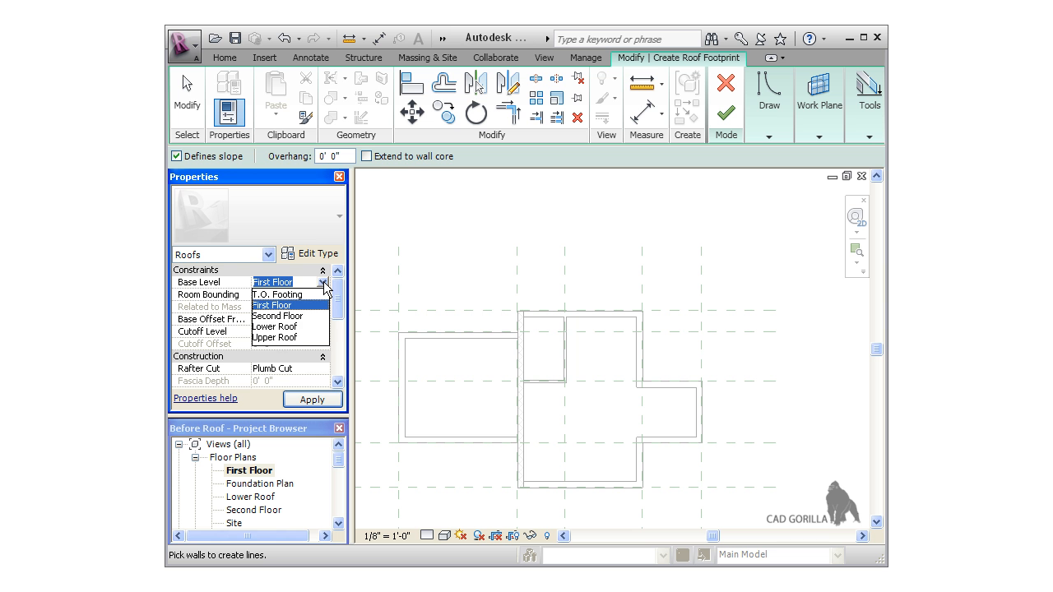
click(285, 337)
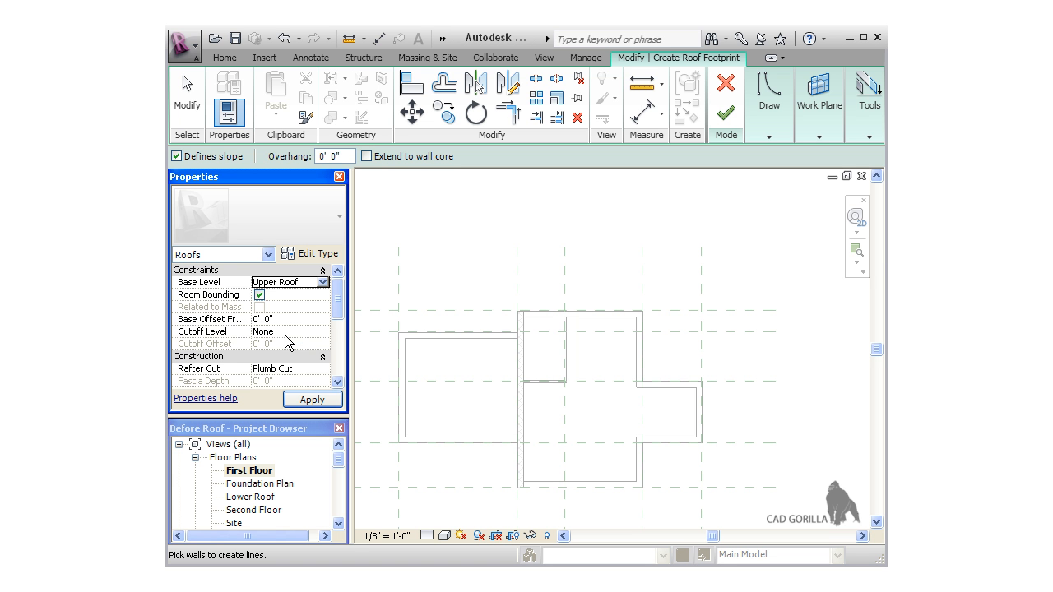
Create slope-defining boundary lines by picking the main block's left, upper and lower walls and the end wall of its right-hand projection.
click(774, 137)
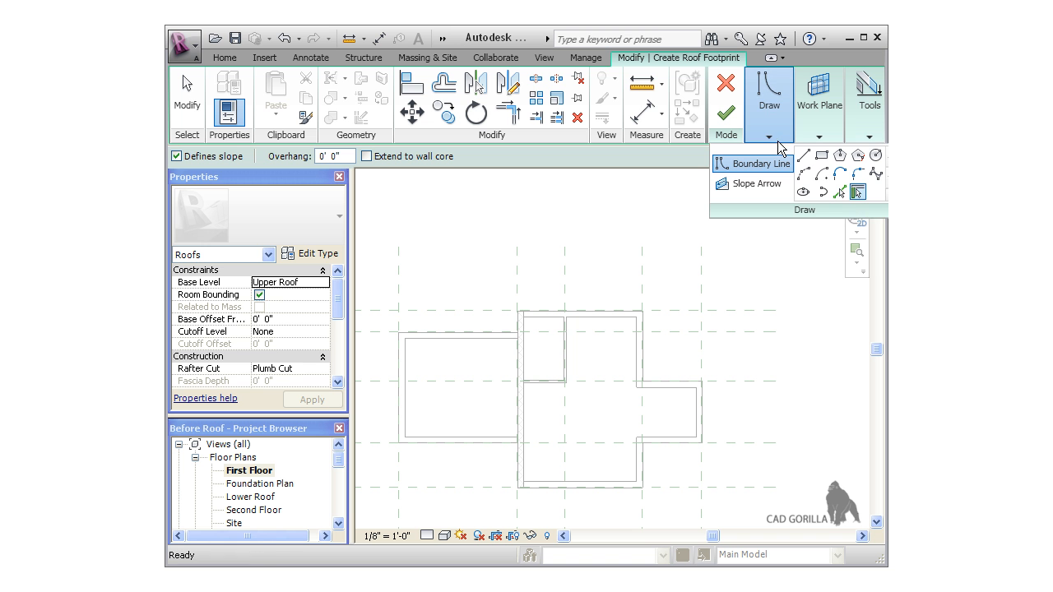
click(858, 194)
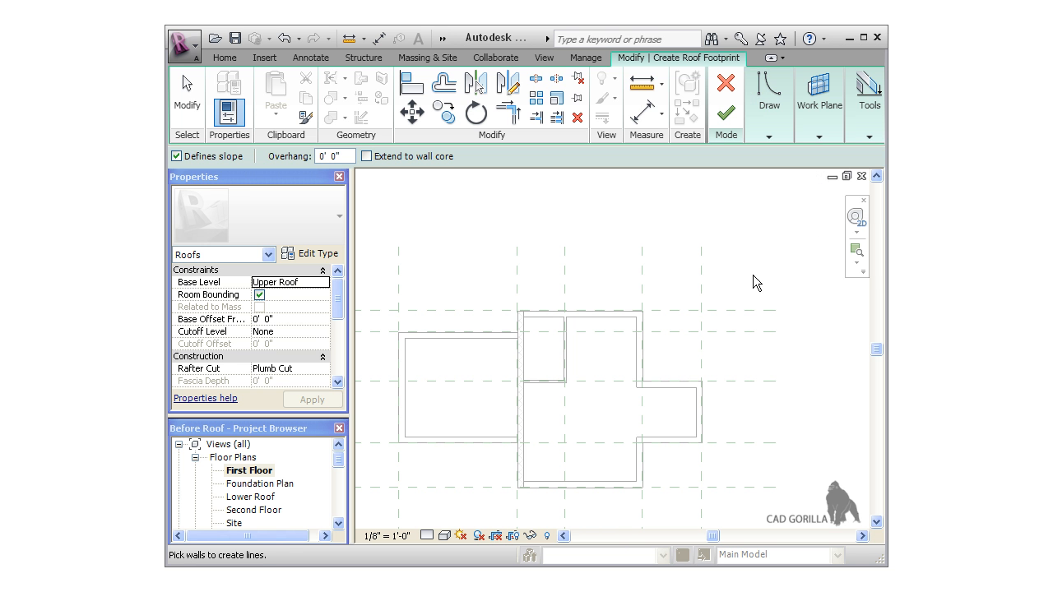
click(517, 381)
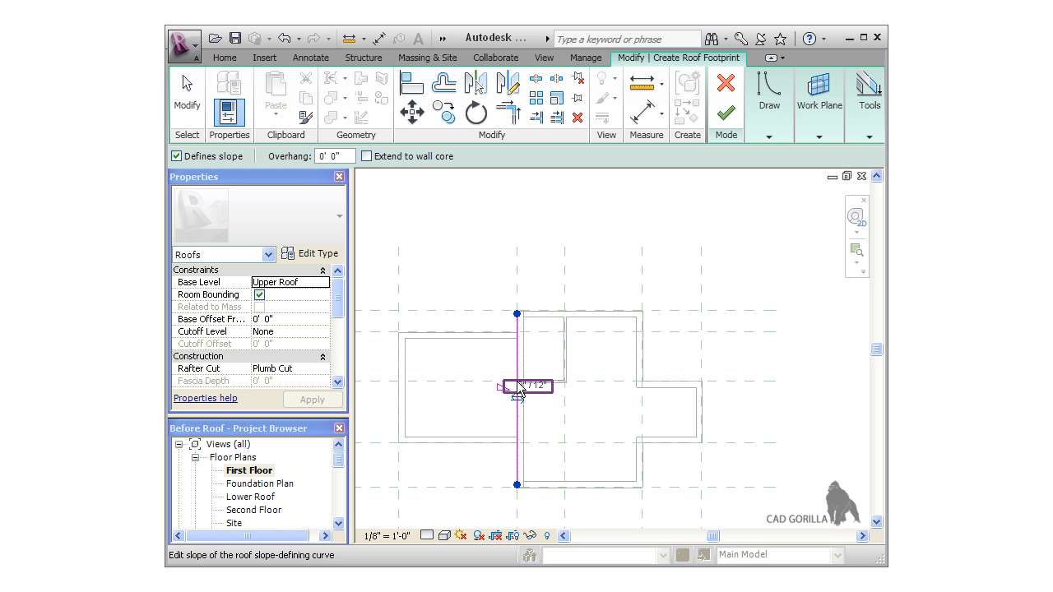
click(577, 316)
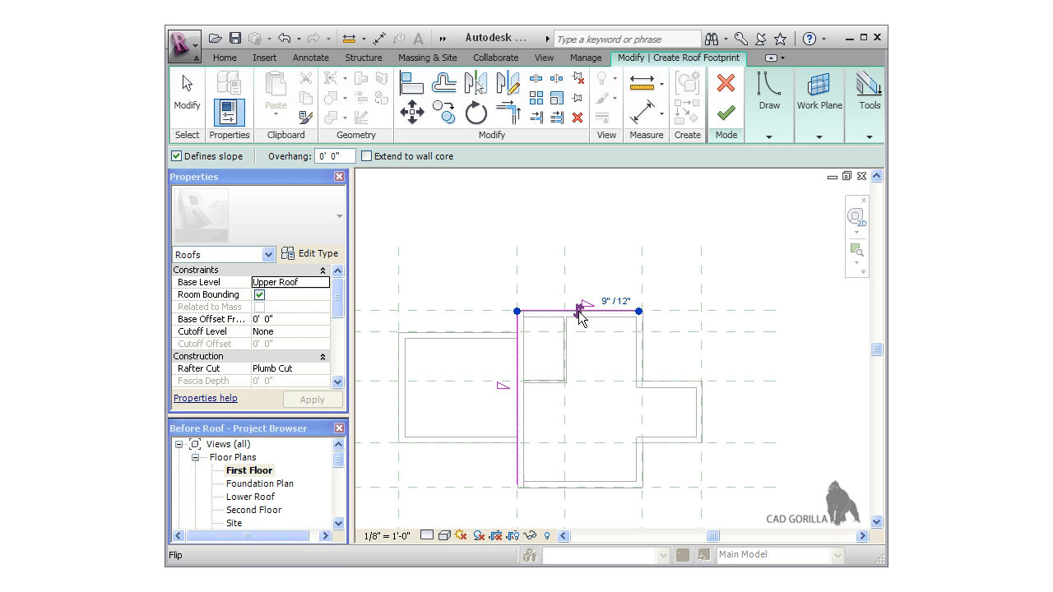
click(703, 410)
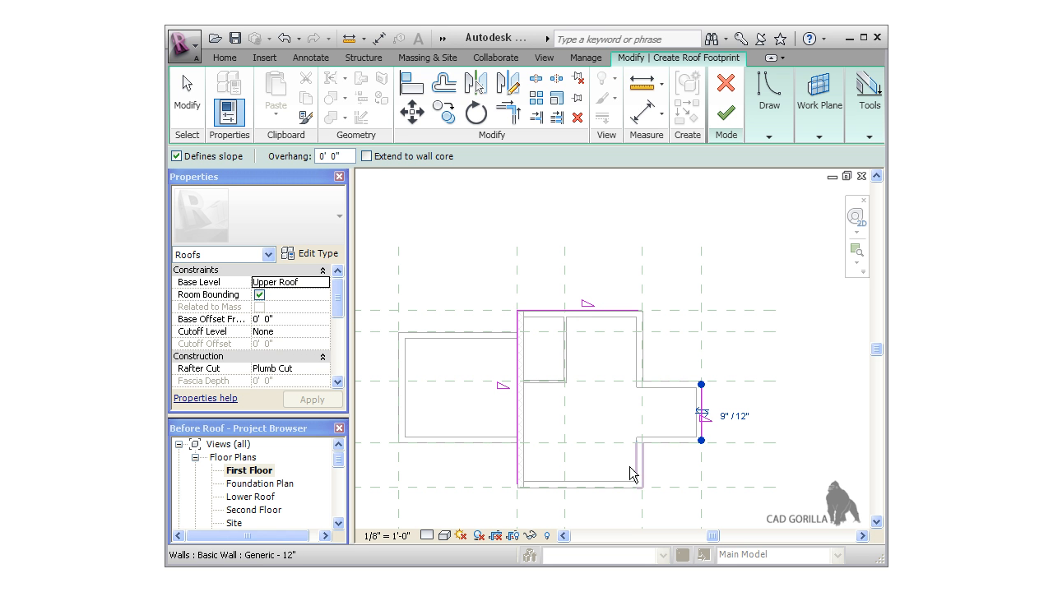
click(596, 494)
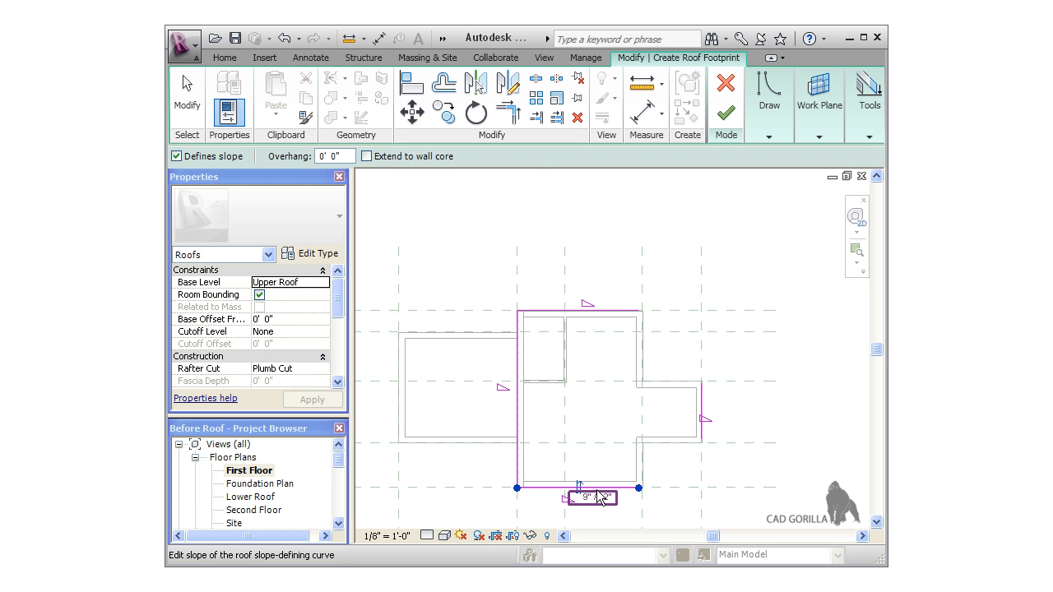
Trim the upper and lower boundary lines to corners with the right boundary line to close a rectangular footprint.
click(510, 112)
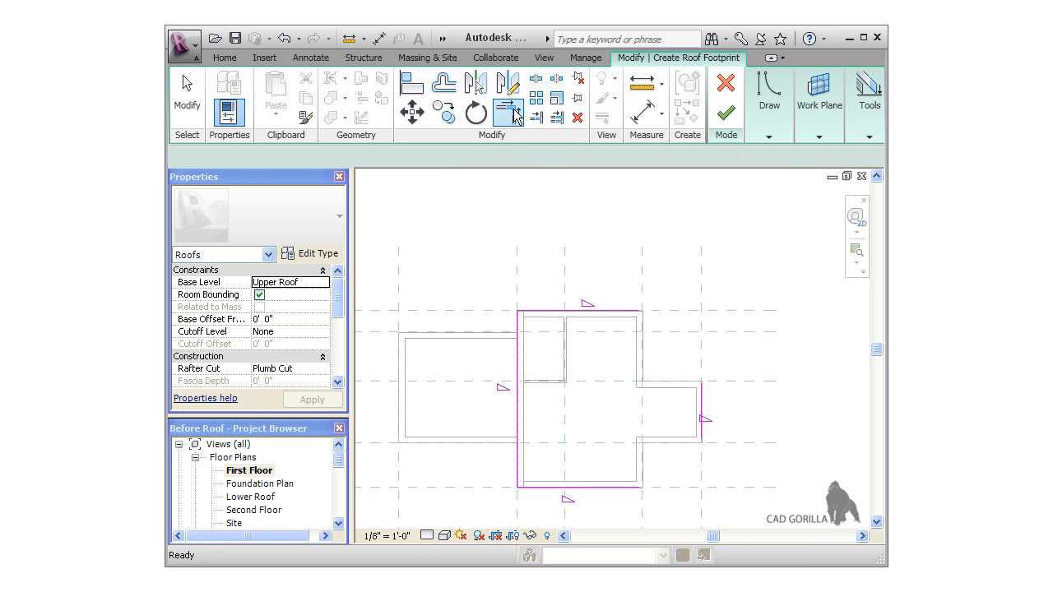
click(625, 320)
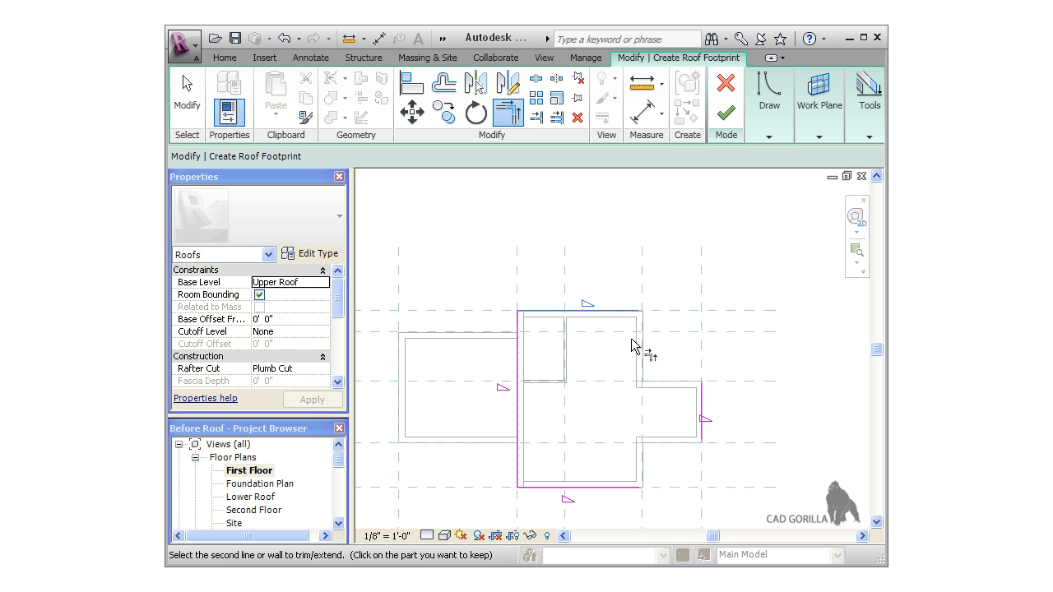
click(700, 400)
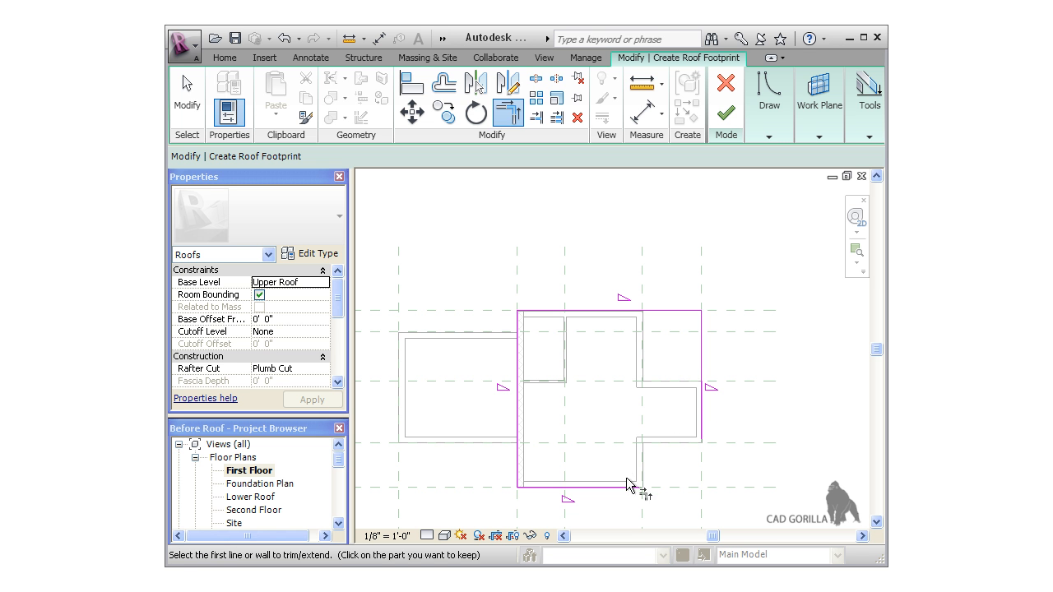
click(634, 487)
click(700, 421)
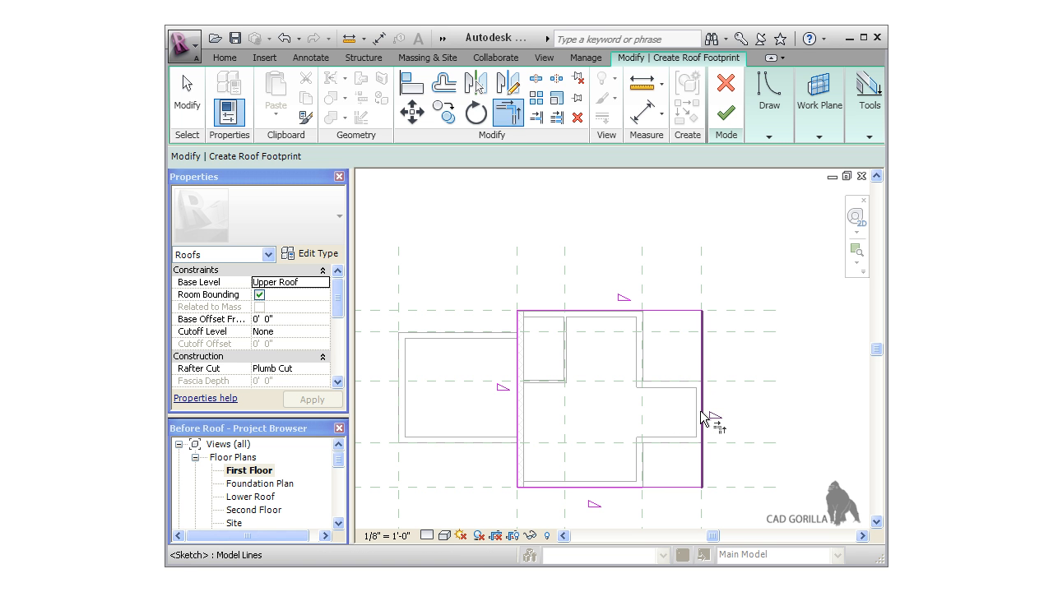
key(Escape)
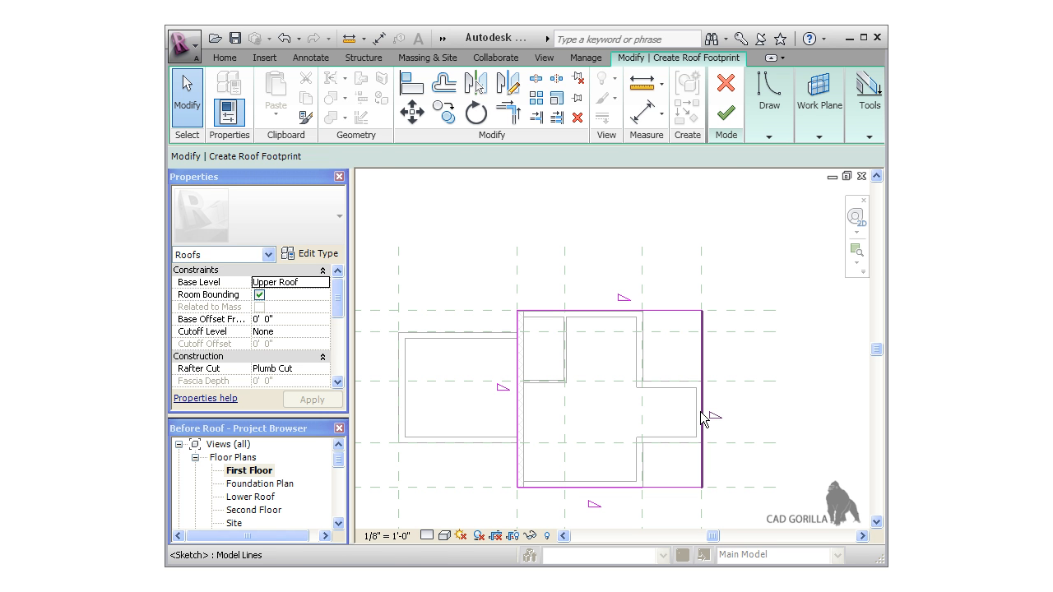
Turn off Defines Roof Slope for the right, lower and left boundary lines of the main footprint.
click(700, 417)
ctrl+click(661, 487)
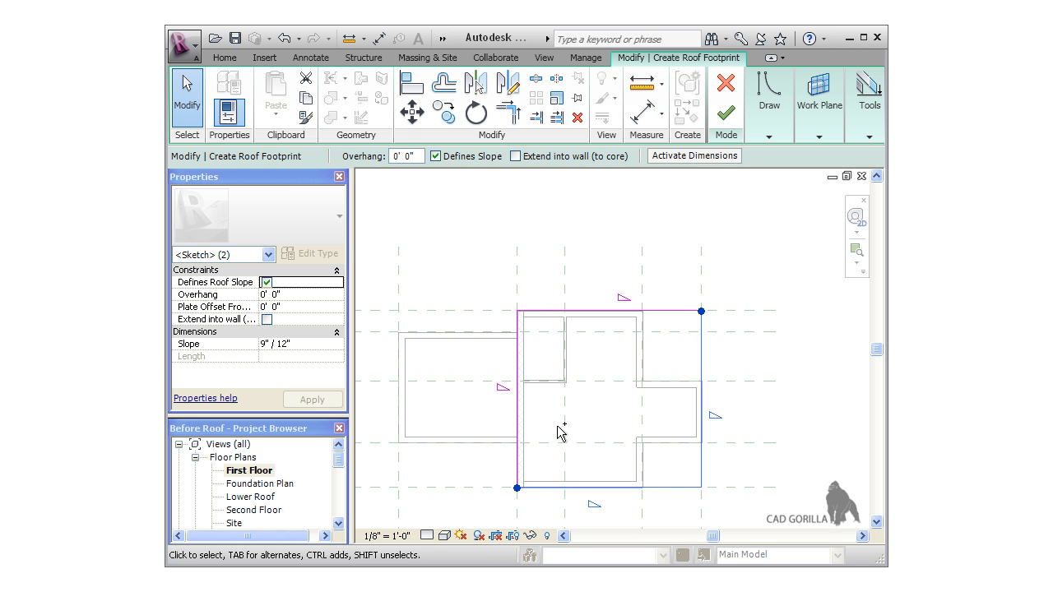
ctrl+click(518, 426)
click(265, 282)
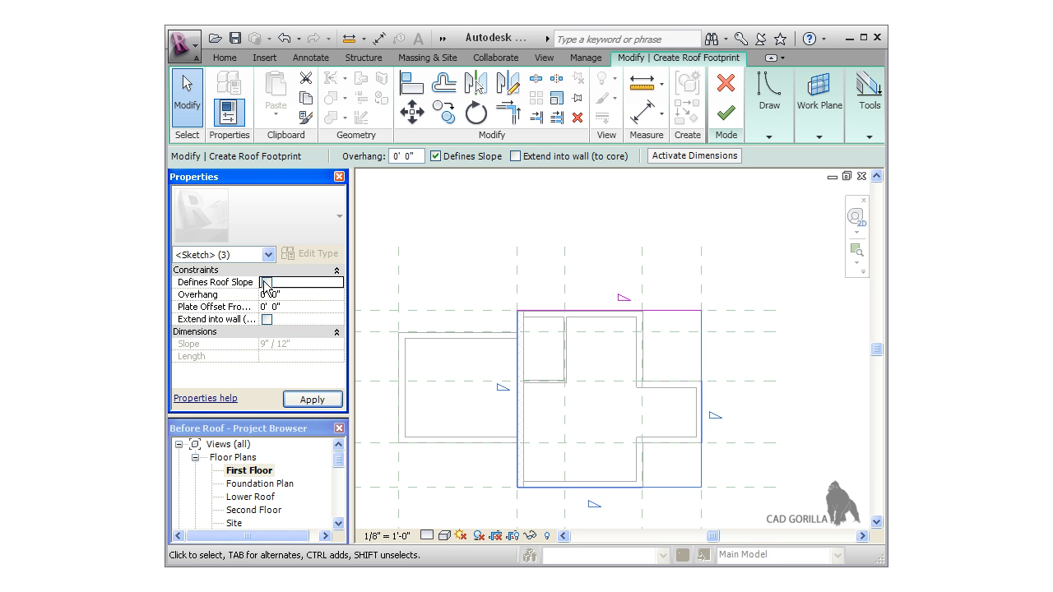
click(314, 402)
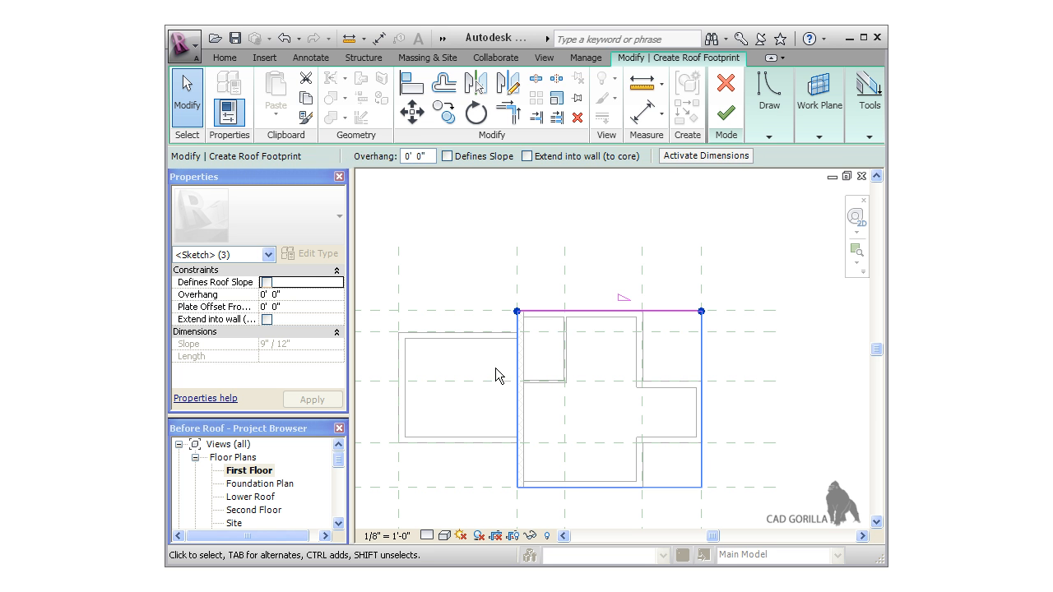
Set the slope of the main footprint's upper boundary line to 3" / 12".
click(598, 313)
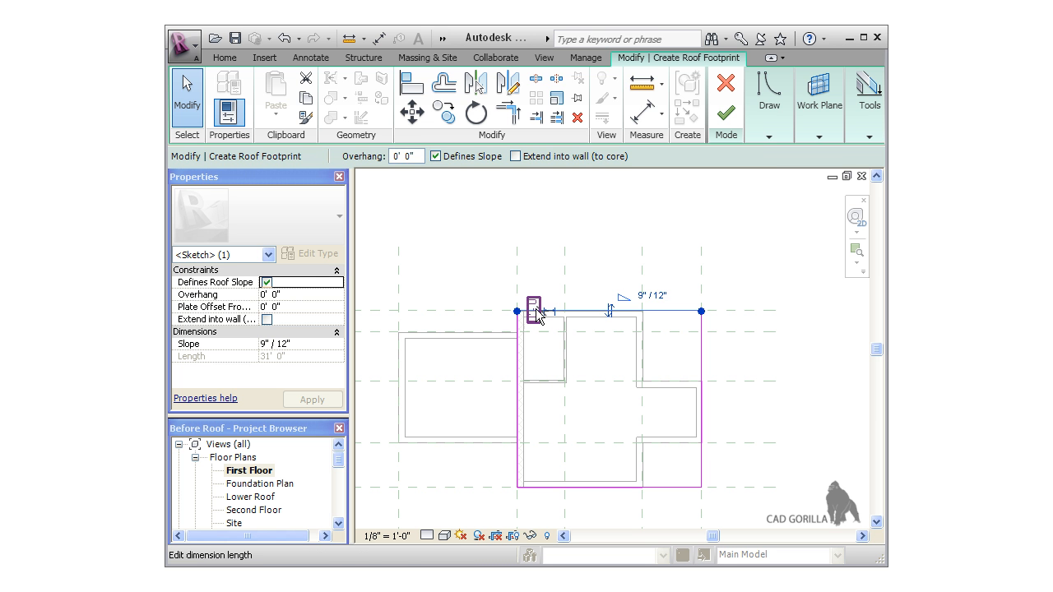
click(266, 346)
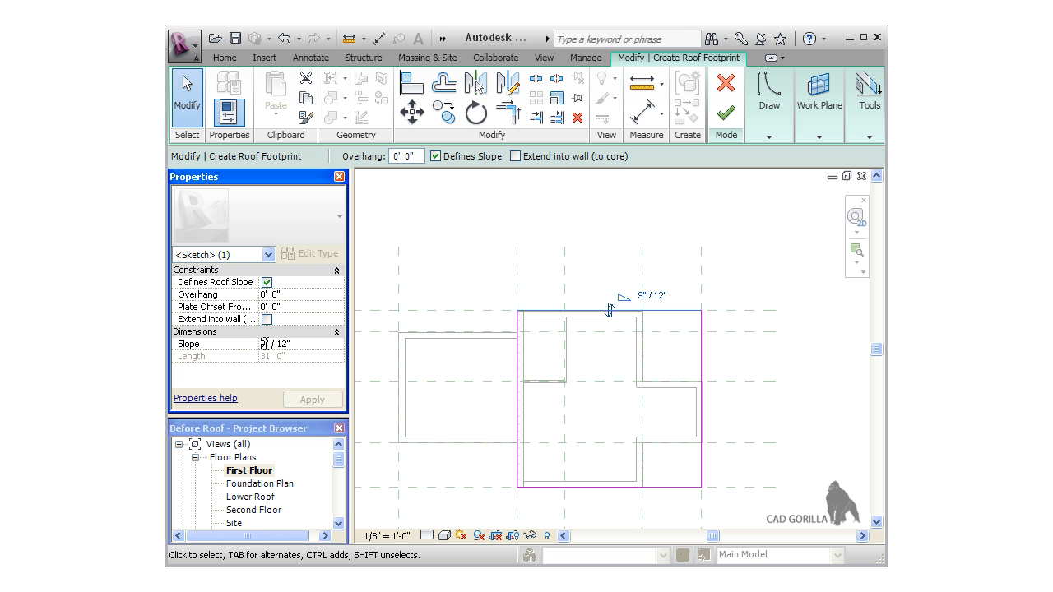
key(BackSpace)
text(3)
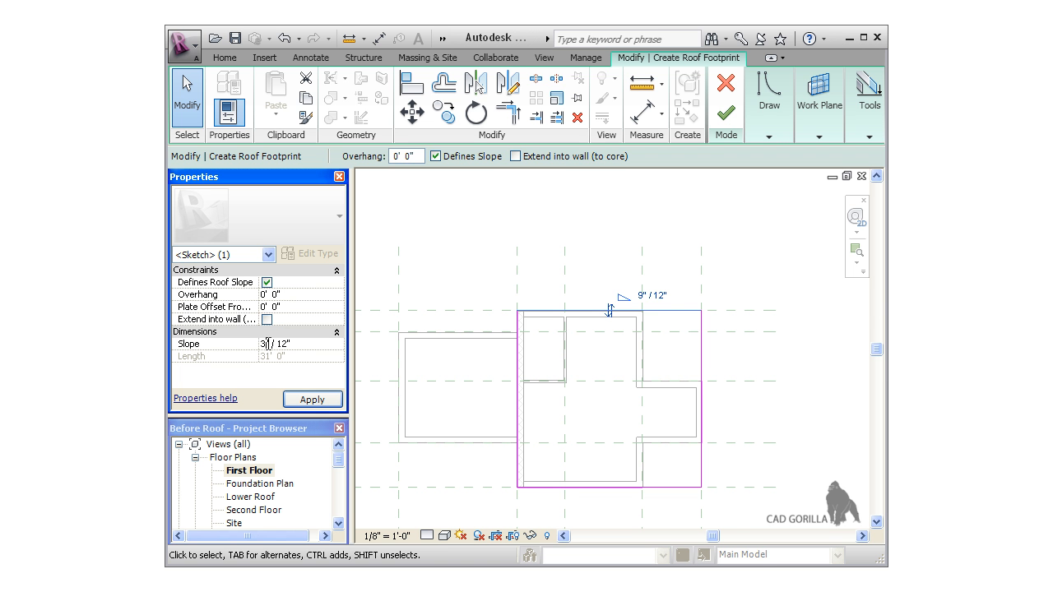
click(371, 292)
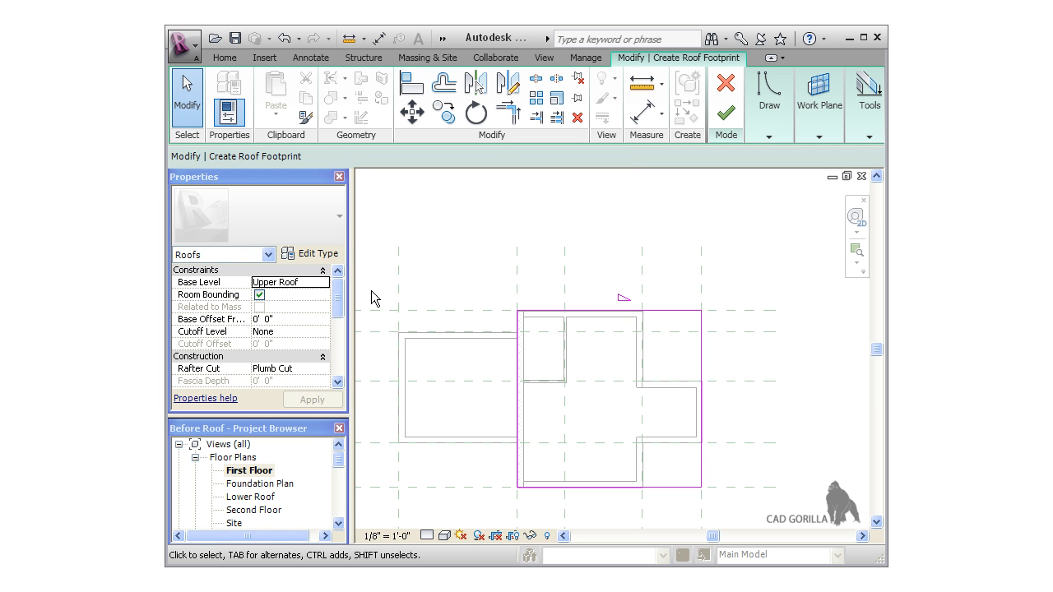
Set the overhang of the main footprint's upper boundary line to 1' 0".
click(603, 310)
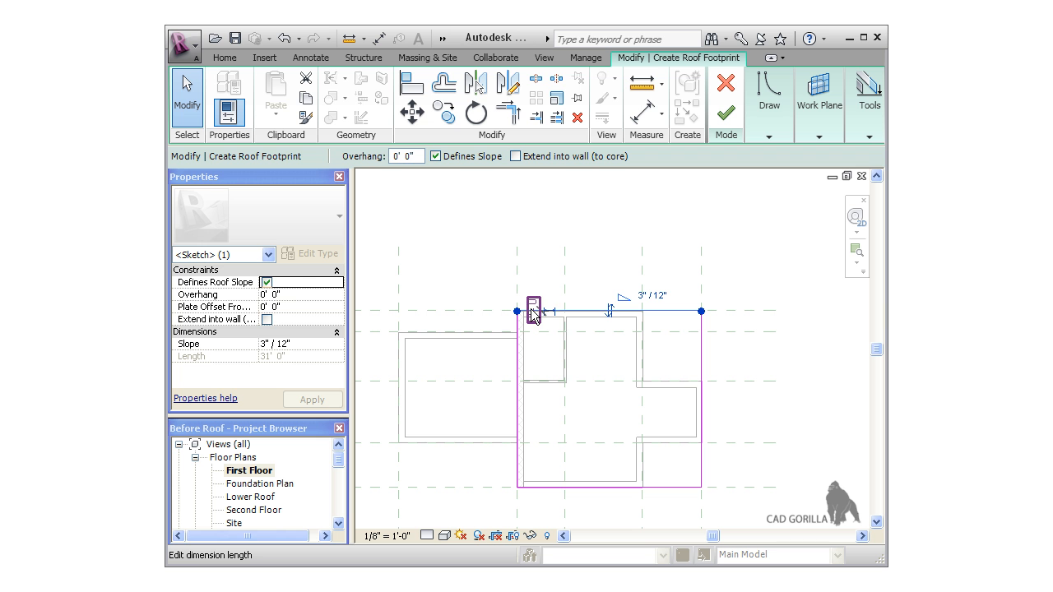
click(532, 311)
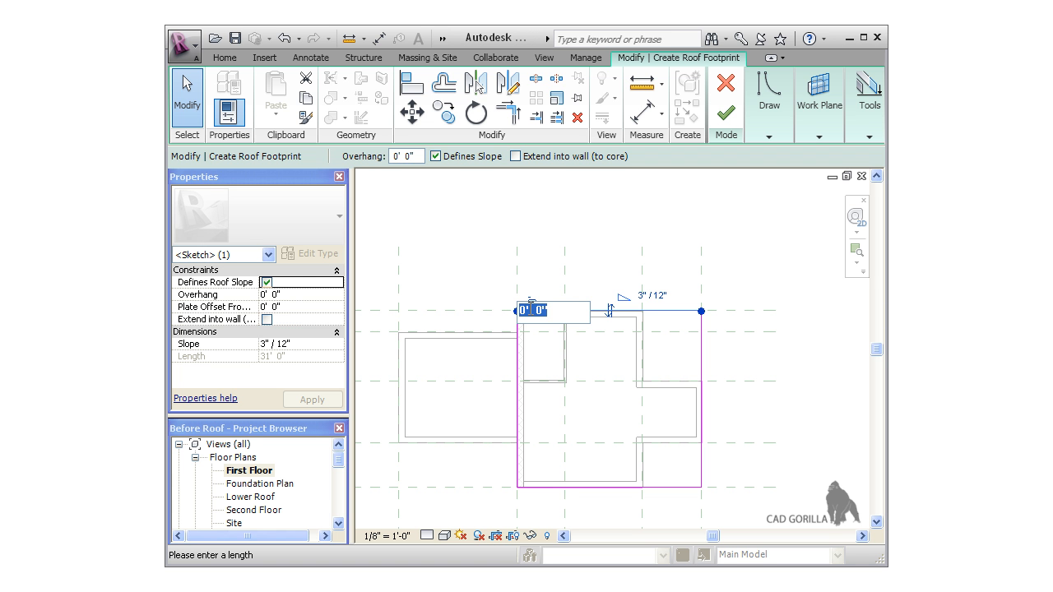
text(1)
key(Return)
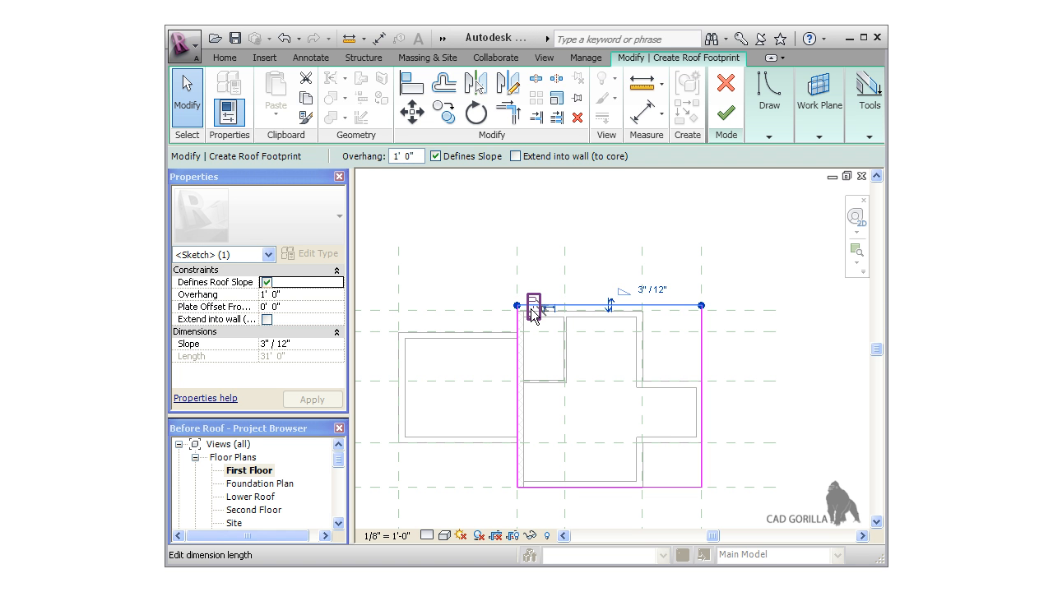
Set the overhang of the main footprint's right boundary line to 1' 0".
click(698, 344)
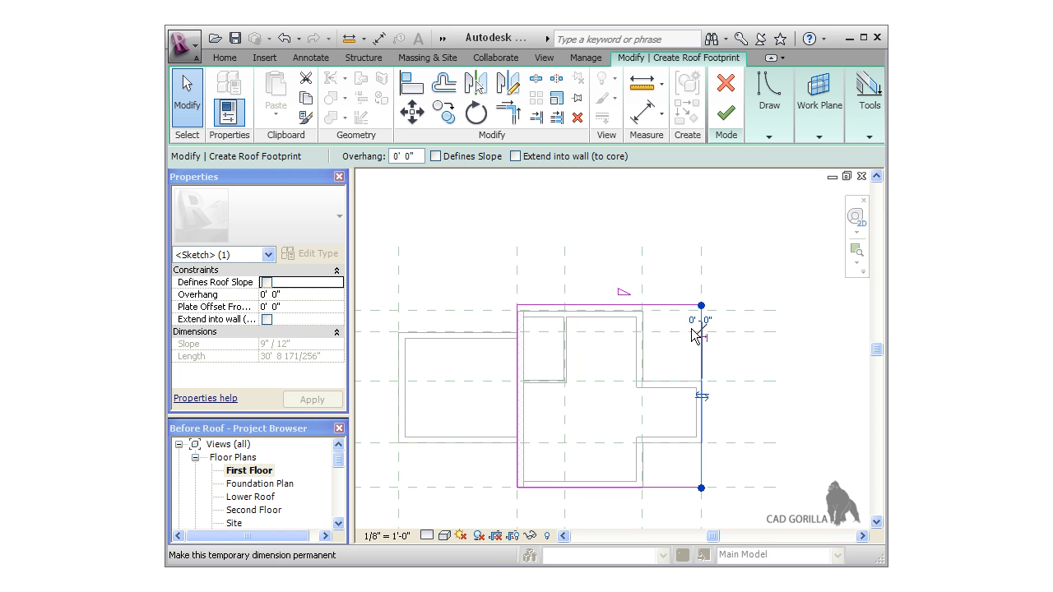
click(688, 320)
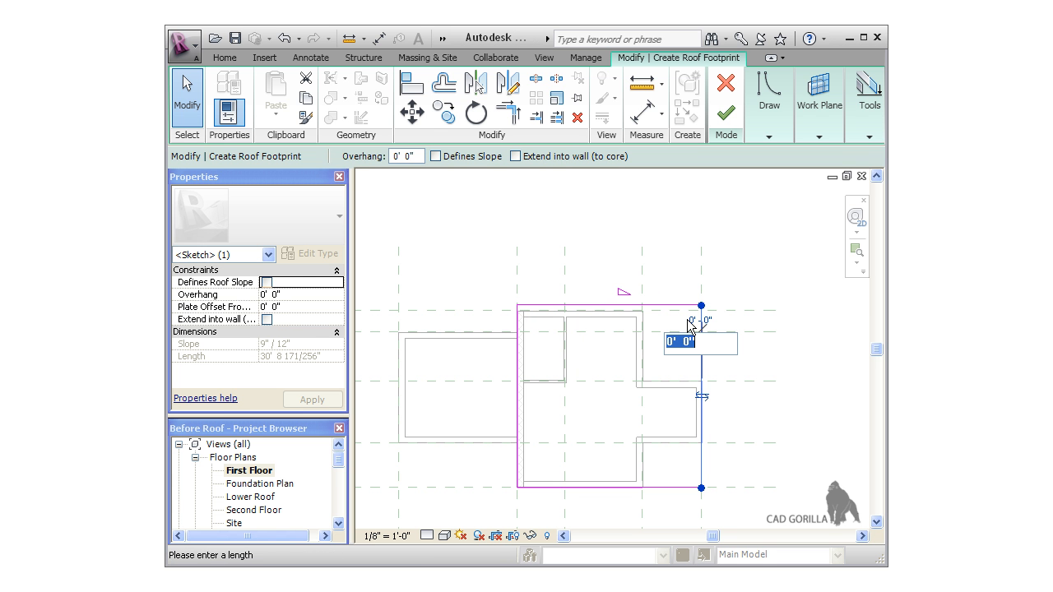
text(1)
key(Return)
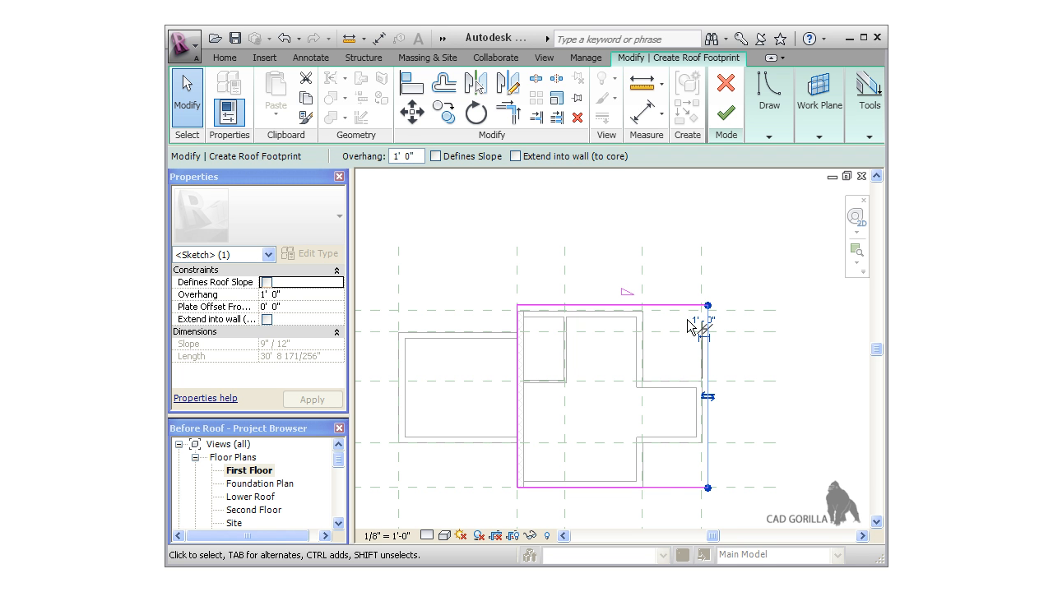
Set the overhang of the main footprint's lower boundary line to 2' 0".
click(673, 488)
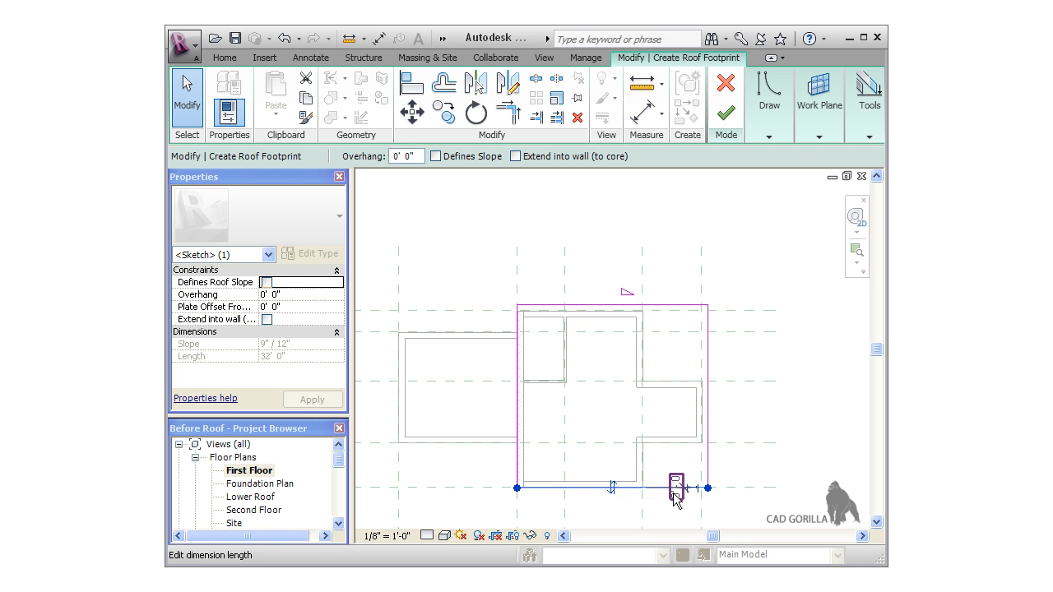
click(674, 492)
text(2)
key(Return)
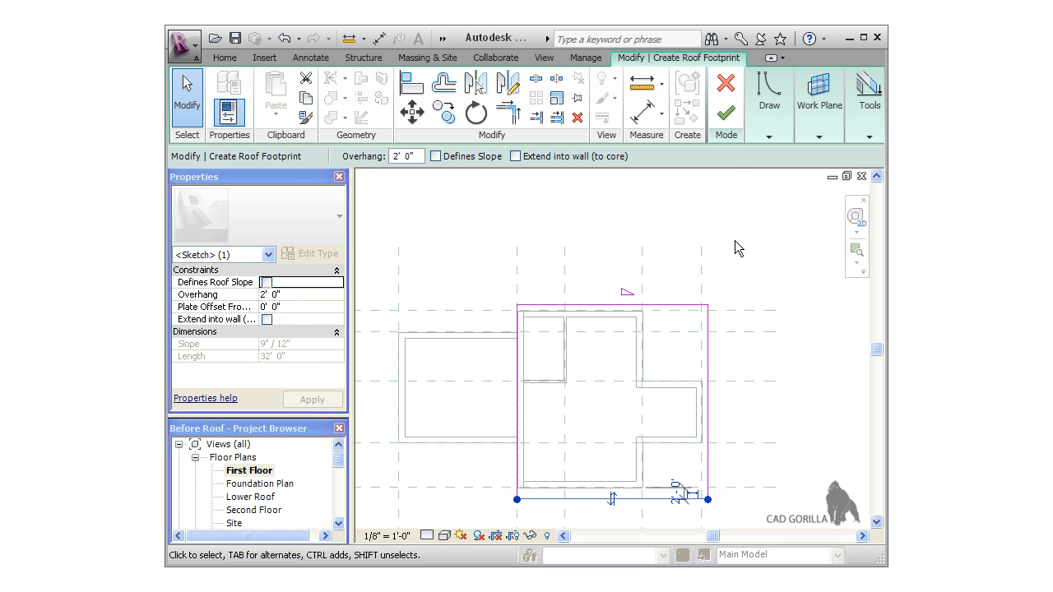
Finish the main roof footprint and open the {3D} view.
click(727, 118)
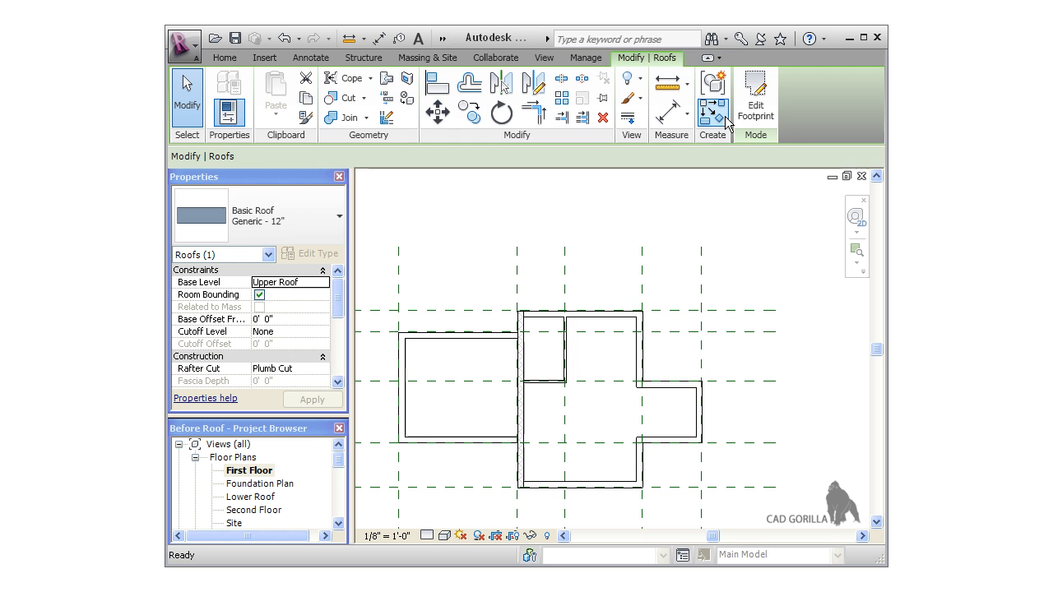
key(Escape)
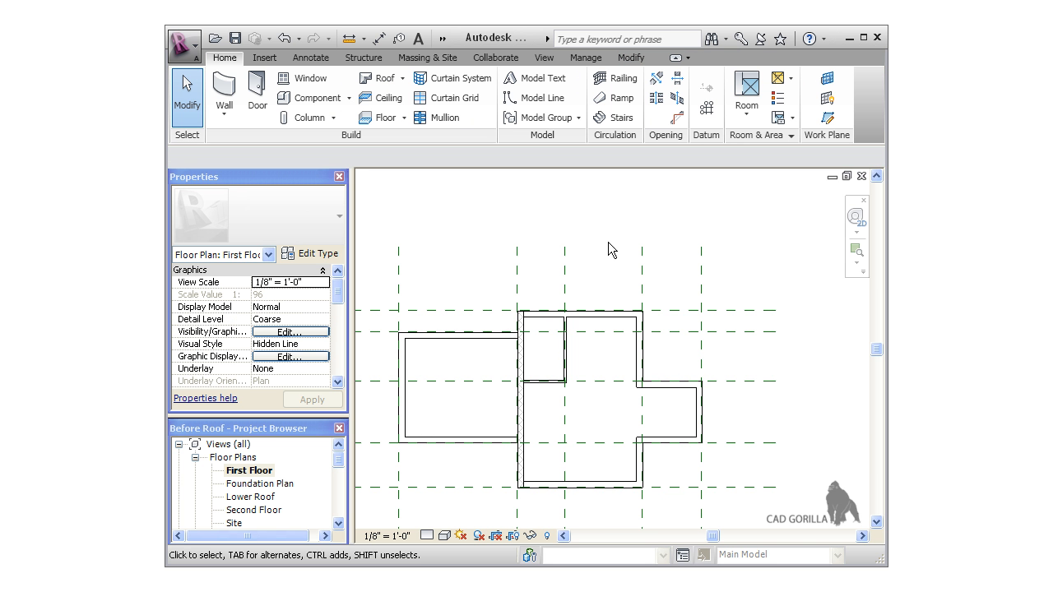
click(342, 526)
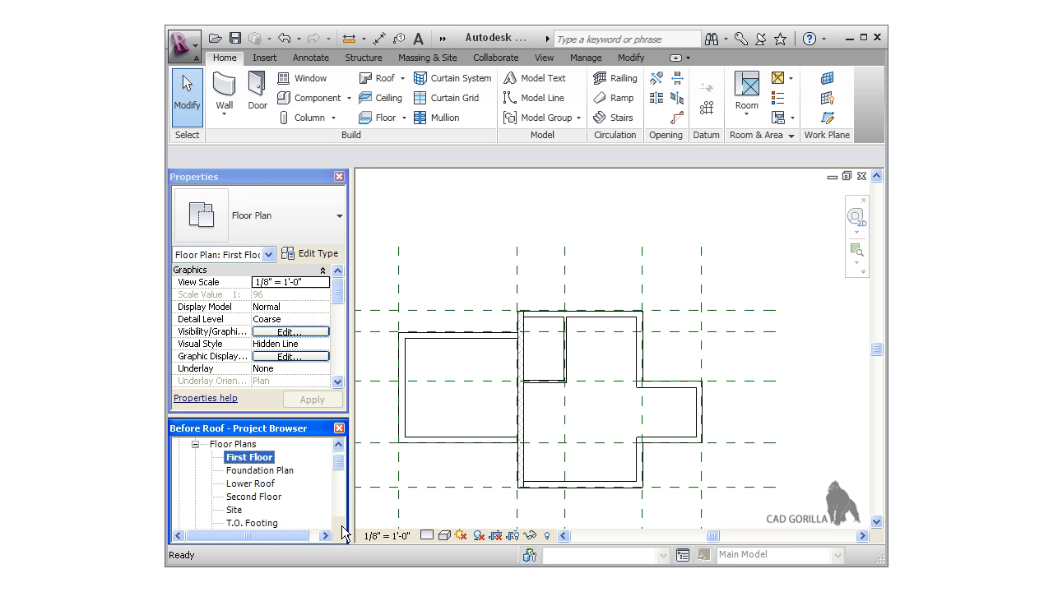
scroll(342, 526, down, 1)
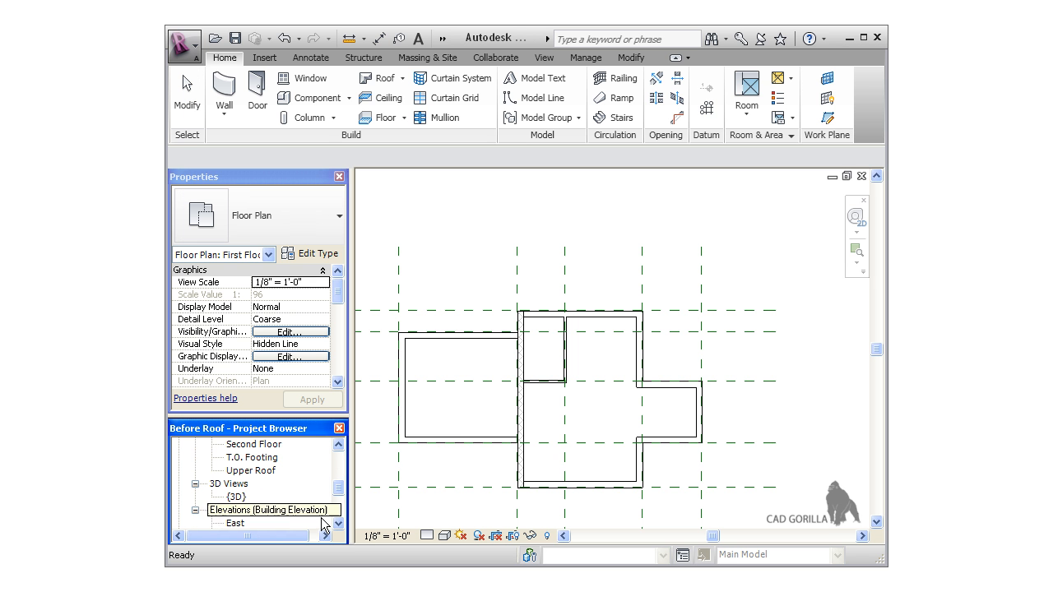
double_click(238, 497)
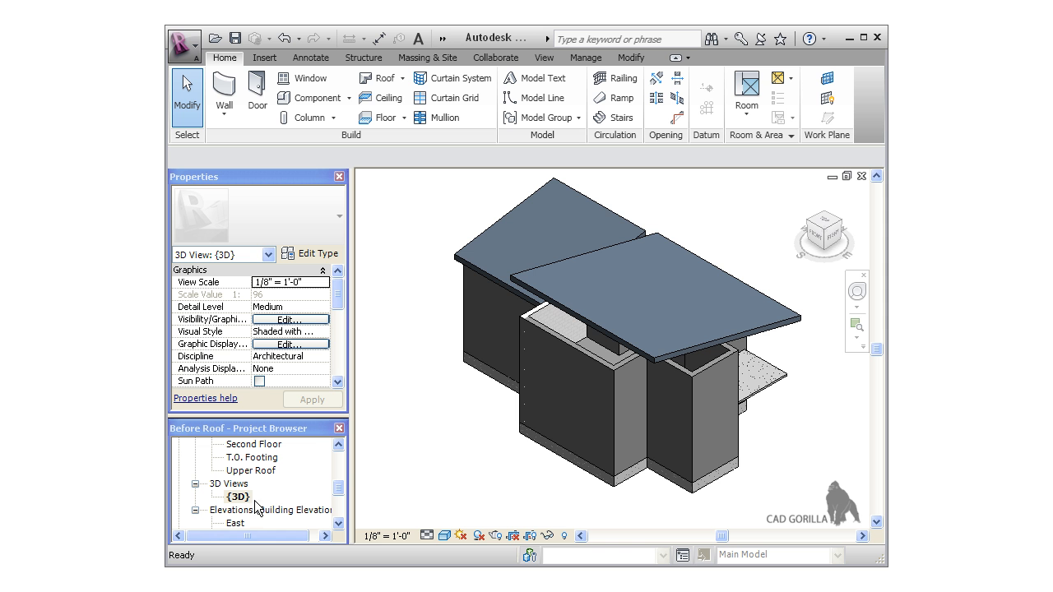
Attach the top of the 12" masonry wall between the wing and the main block to the upper roof.
shift+middle_drag(467, 475, 522, 433)
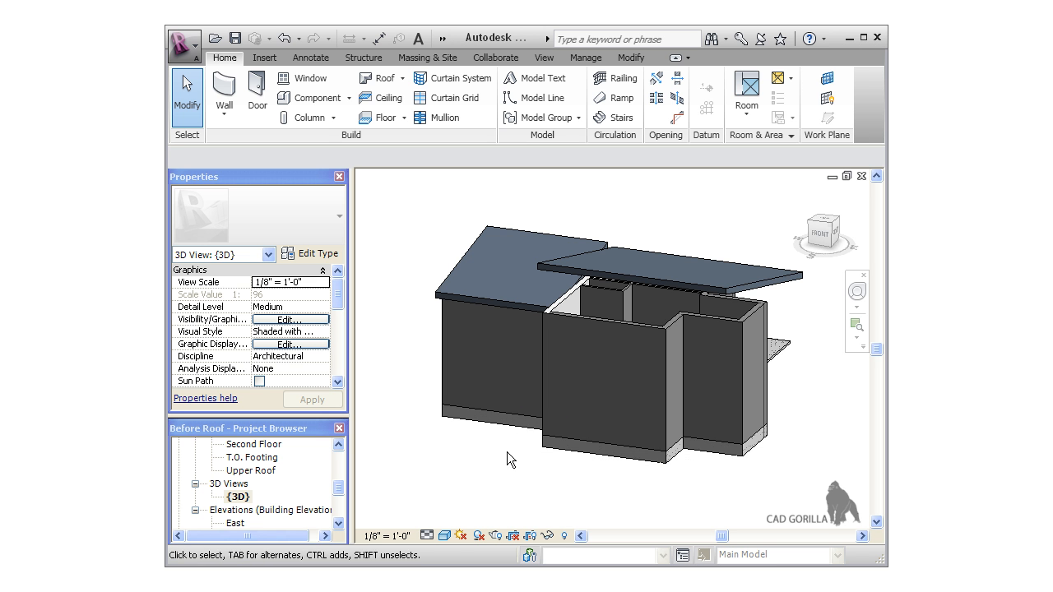
scroll(574, 307, up, 1)
scroll(574, 308, up, 2)
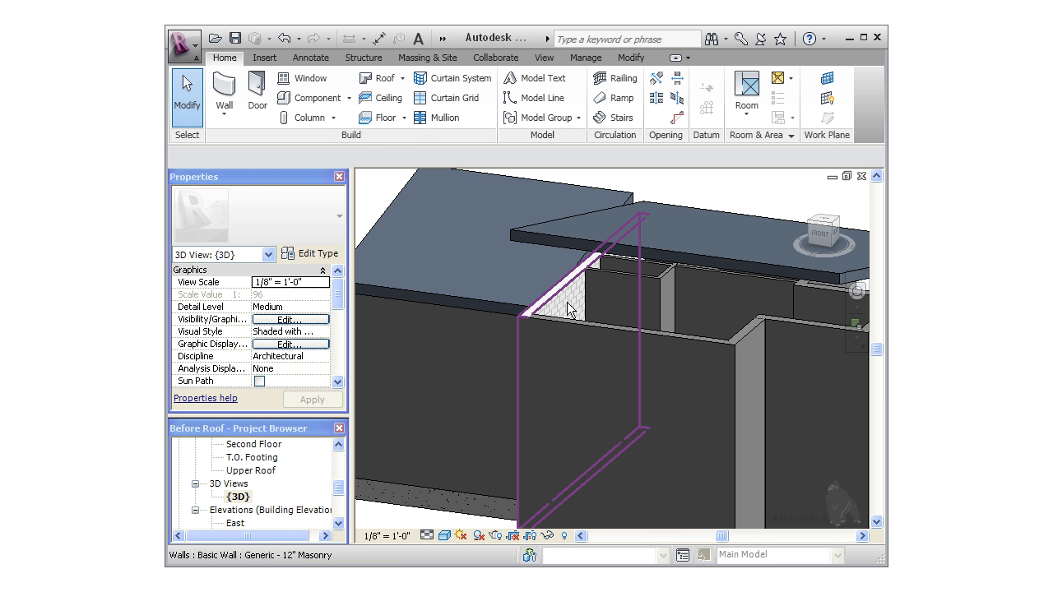
click(557, 301)
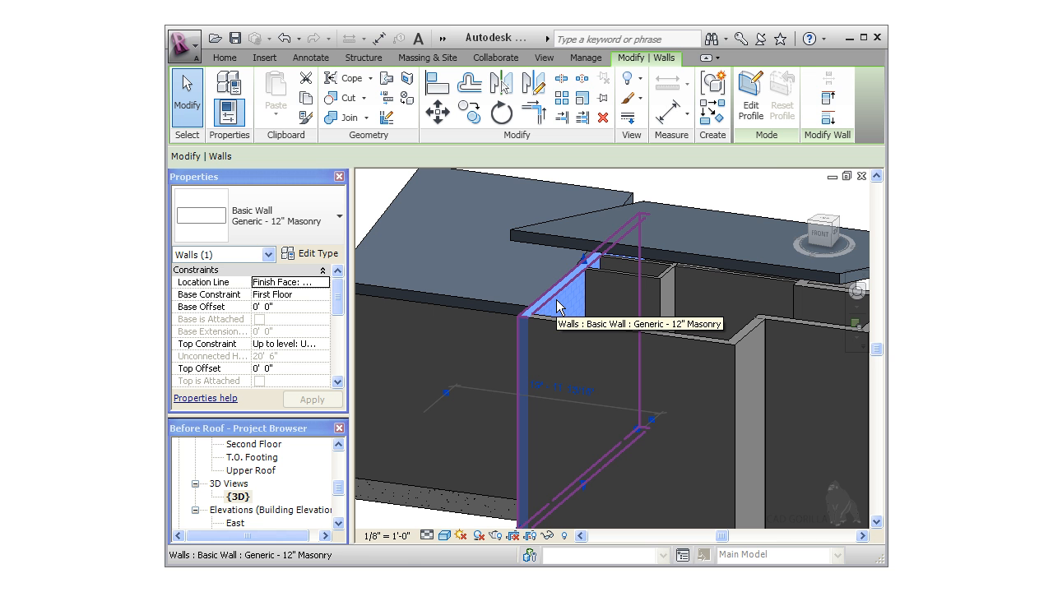
click(829, 99)
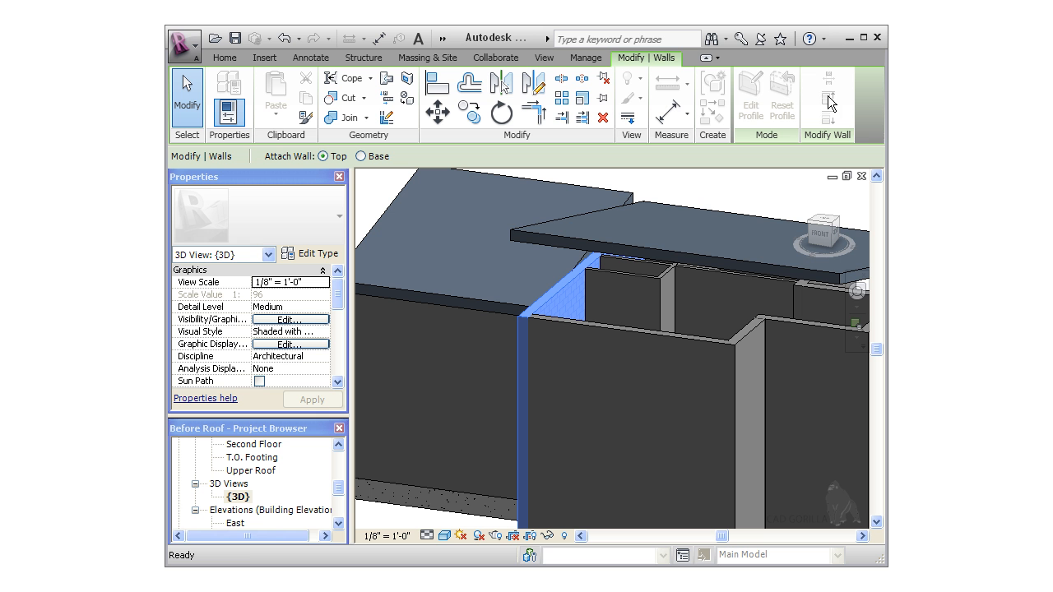
click(652, 255)
key(Escape)
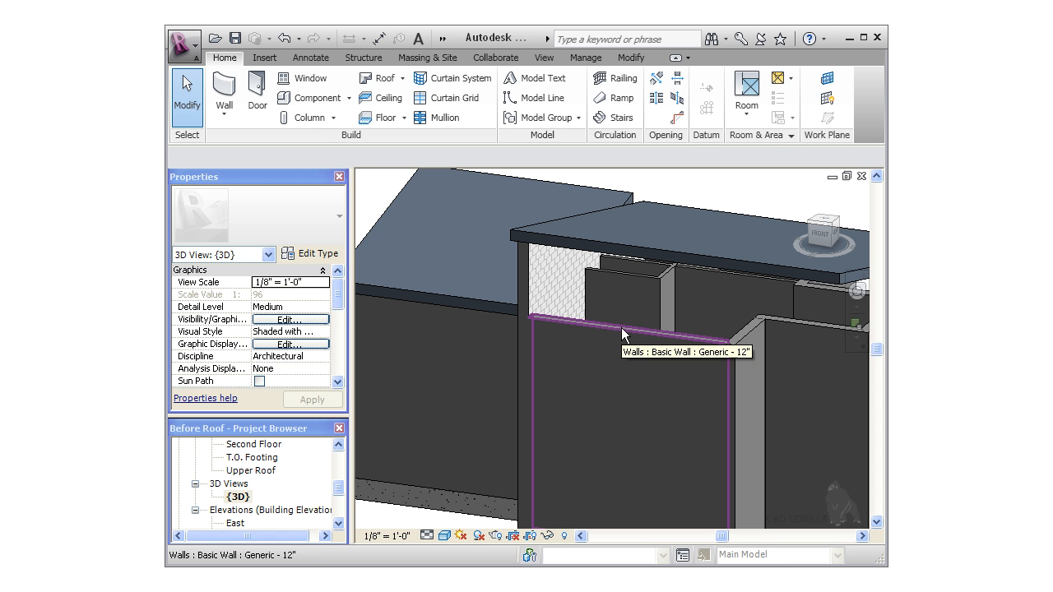
Select the whole chain of exterior walls around the main block and attach their tops to the upper roof.
key(Tab)
click(621, 327)
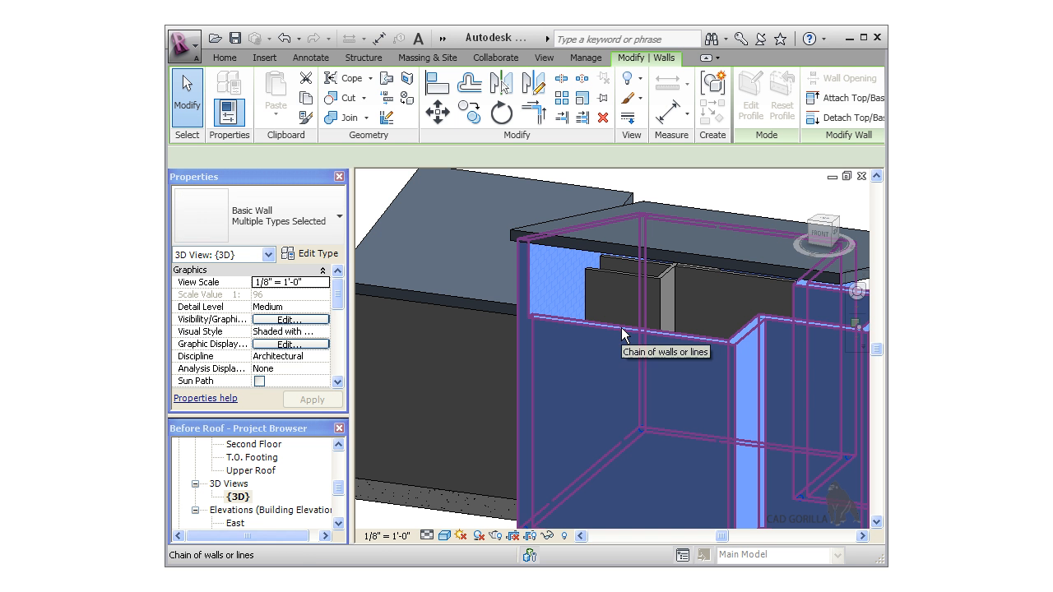
click(843, 97)
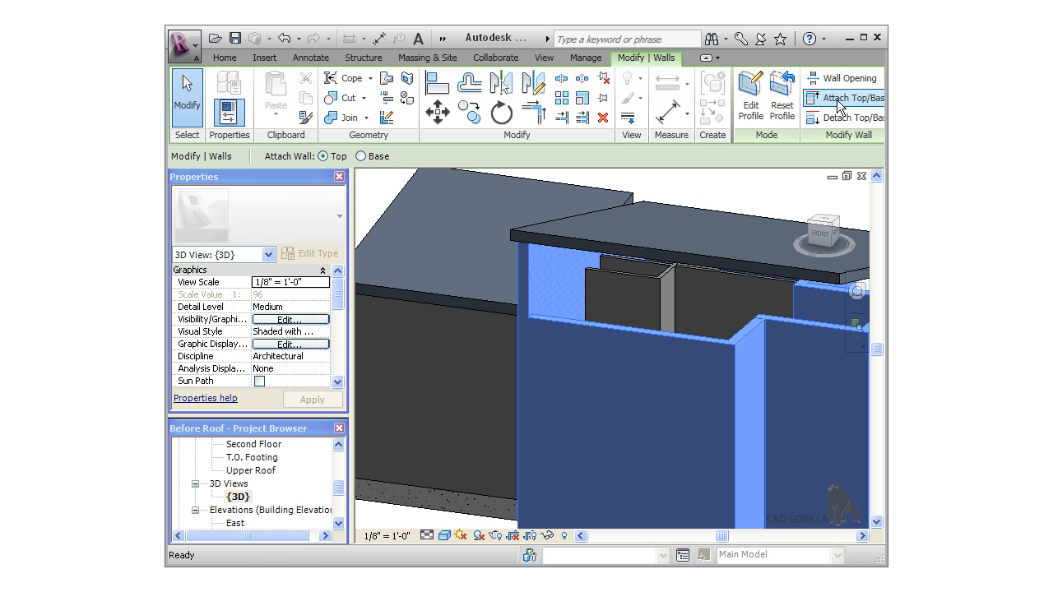
click(705, 247)
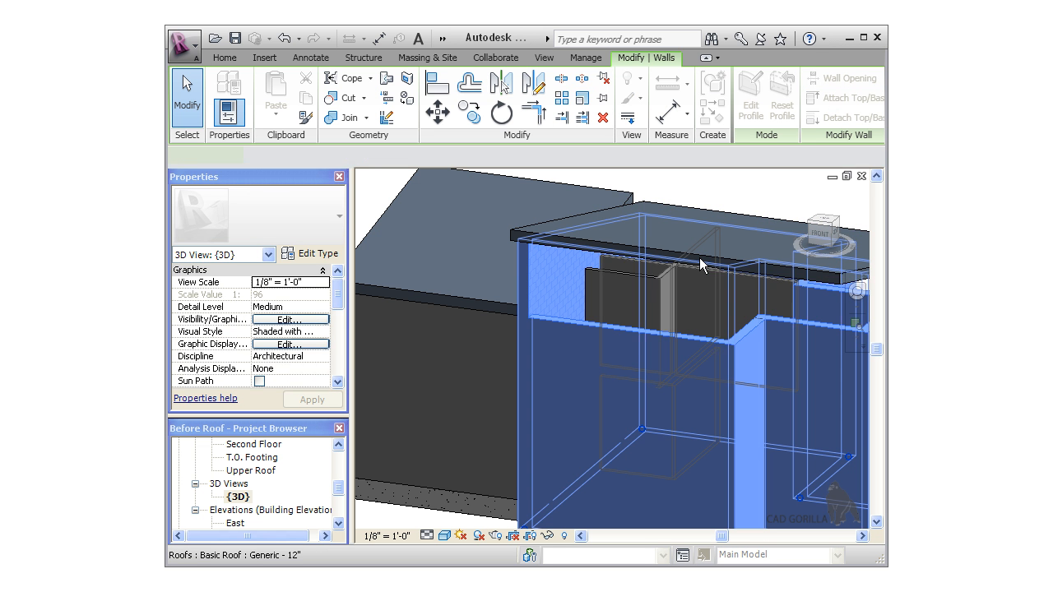
key(Escape)
Select the chain of three exterior walls around the lower wing and attach their tops to the lower roof.
scroll(699, 258, down, 3)
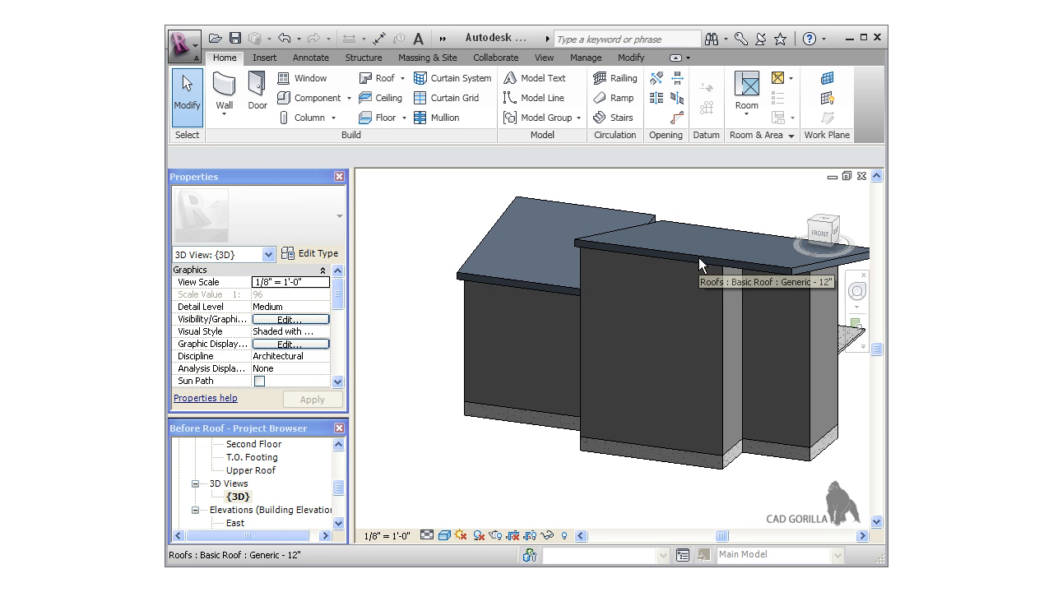
shift+middle_drag(529, 449, 827, 411)
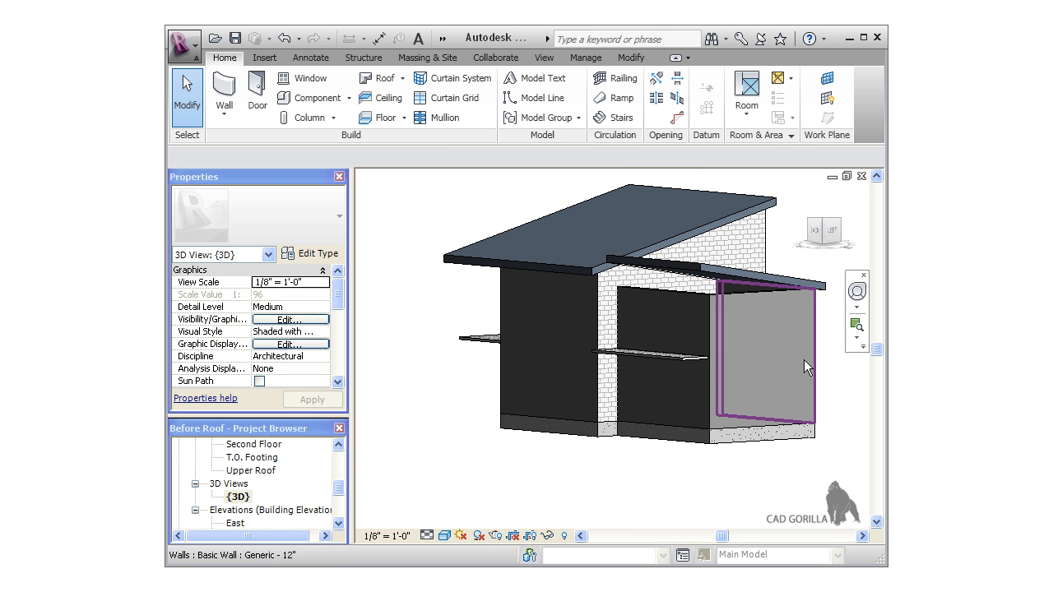
key(Tab)
click(766, 287)
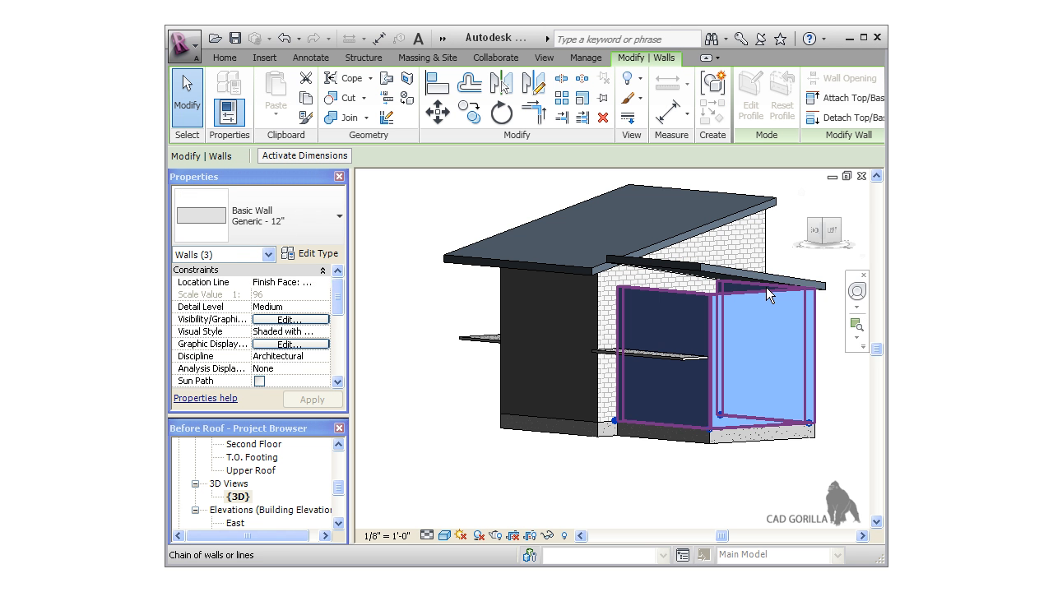
click(845, 98)
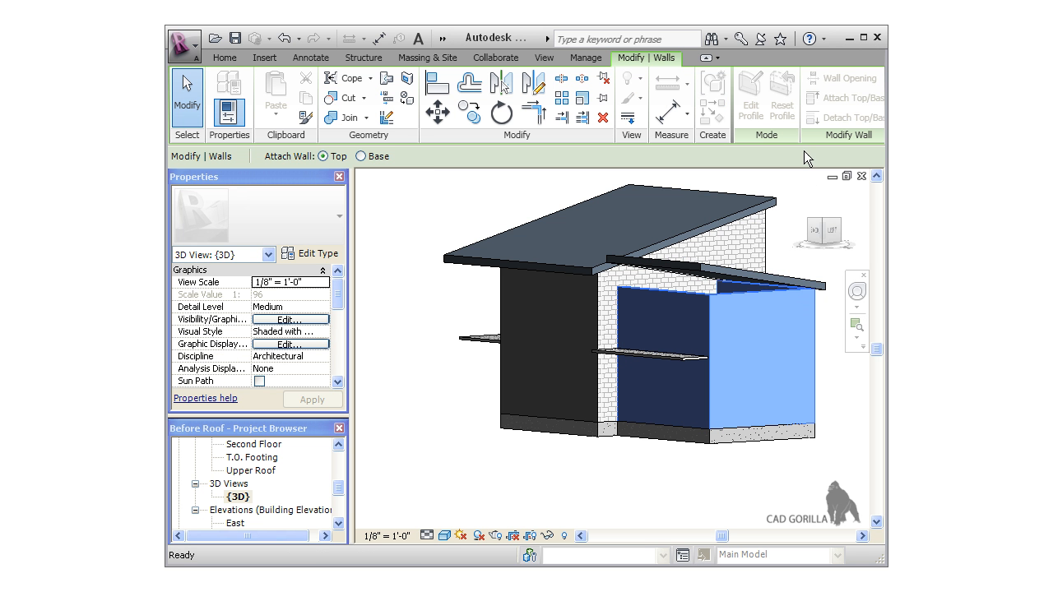
click(748, 271)
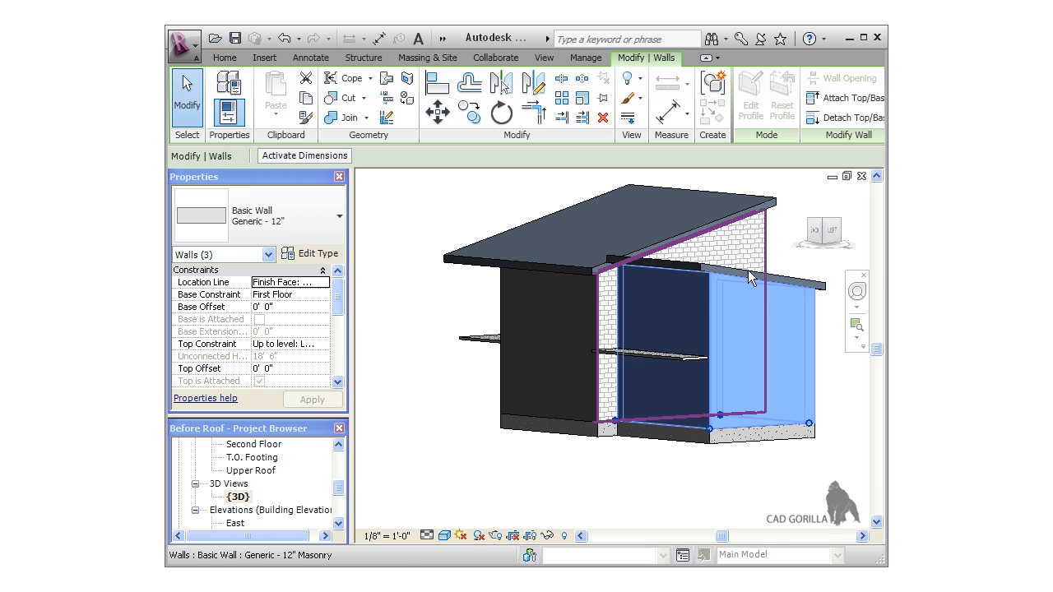
click(663, 498)
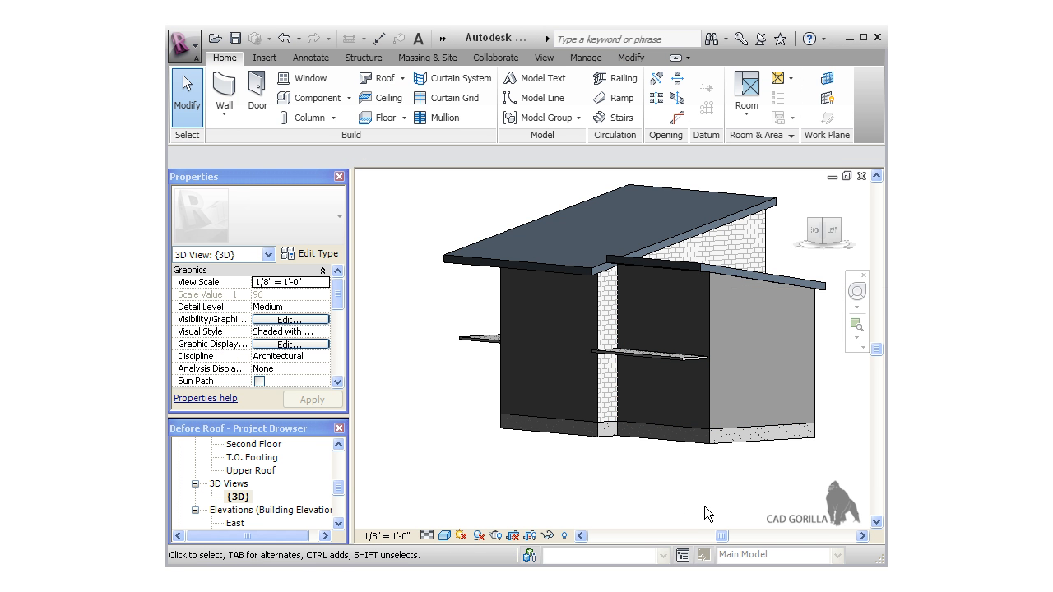
Override the upper roof's graphics by element in the 3D view to make it transparent.
shift+middle_drag(704, 506, 552, 535)
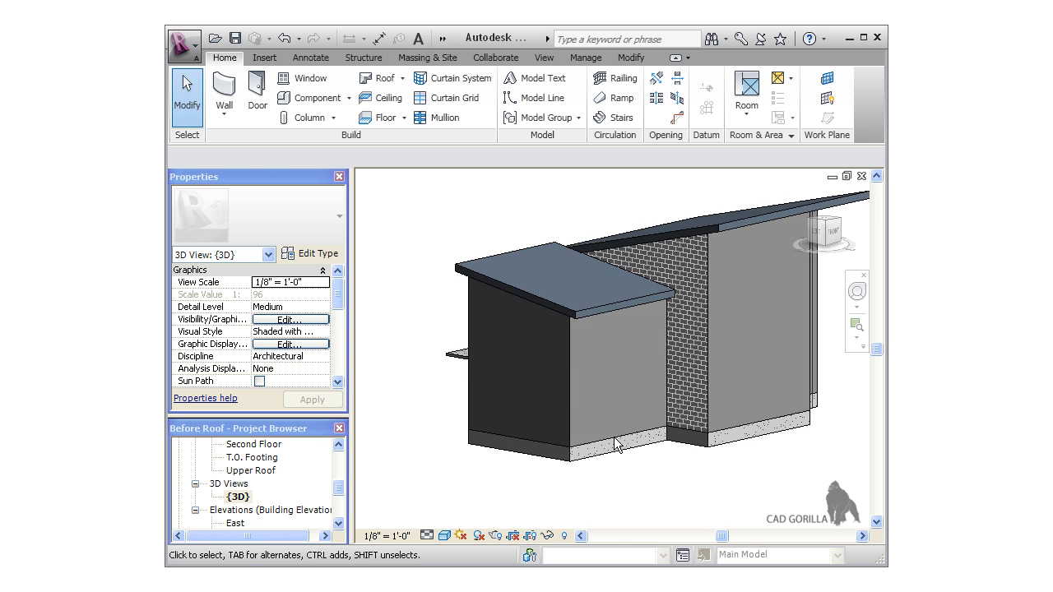
middle_drag(656, 277, 594, 328)
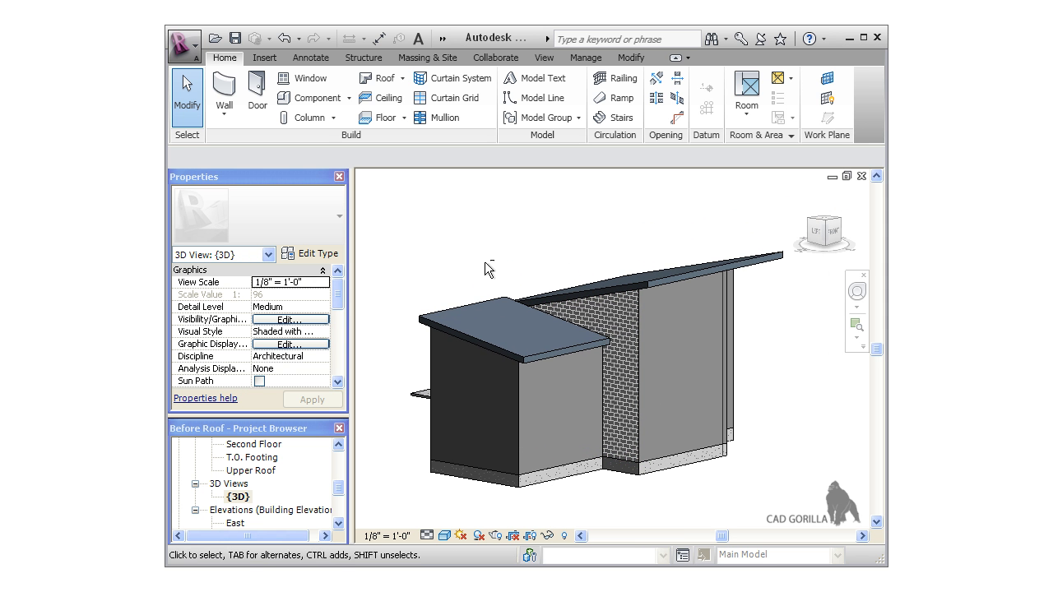
shift+middle_drag(486, 265, 776, 277)
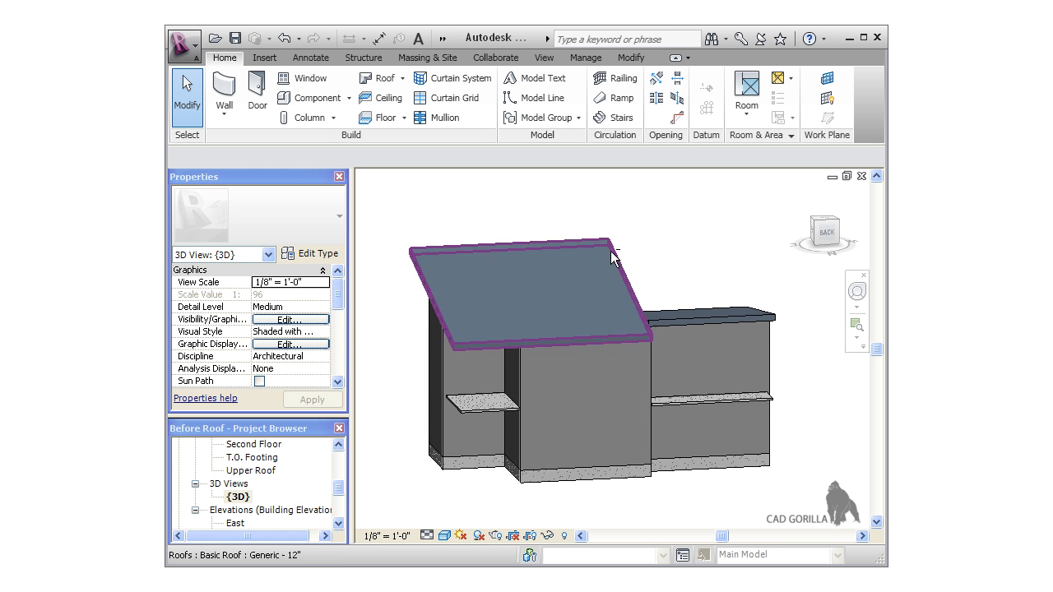
shift+middle_drag(592, 247, 553, 242)
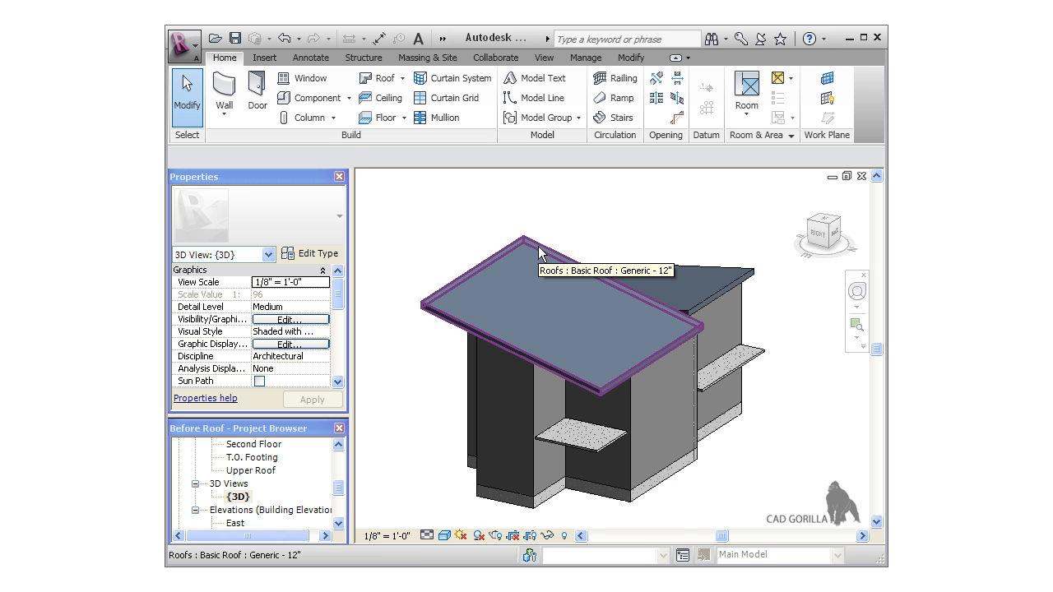
right_click(540, 253)
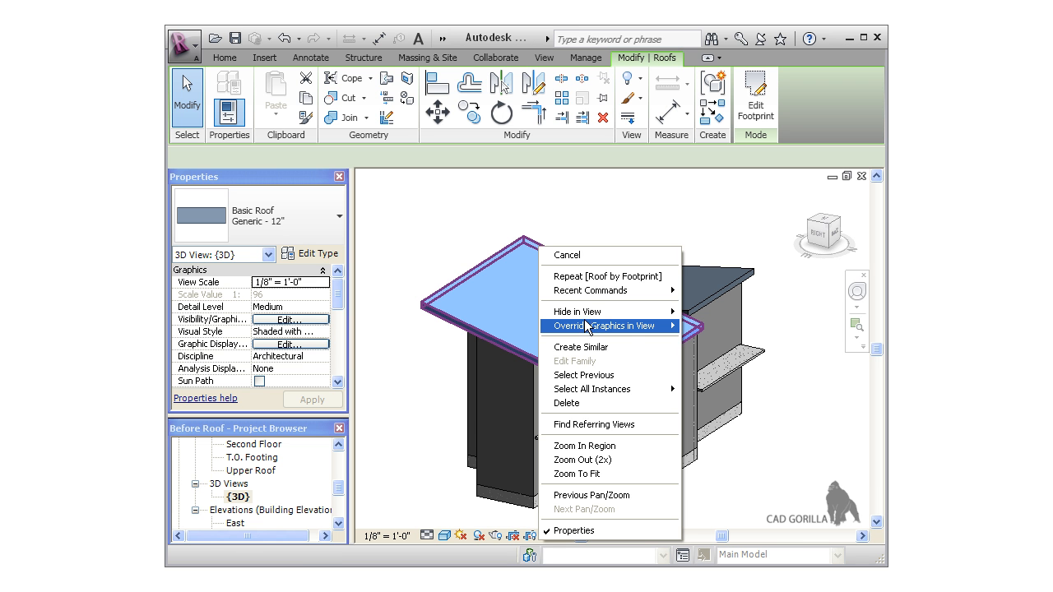
mouse_move(606, 327)
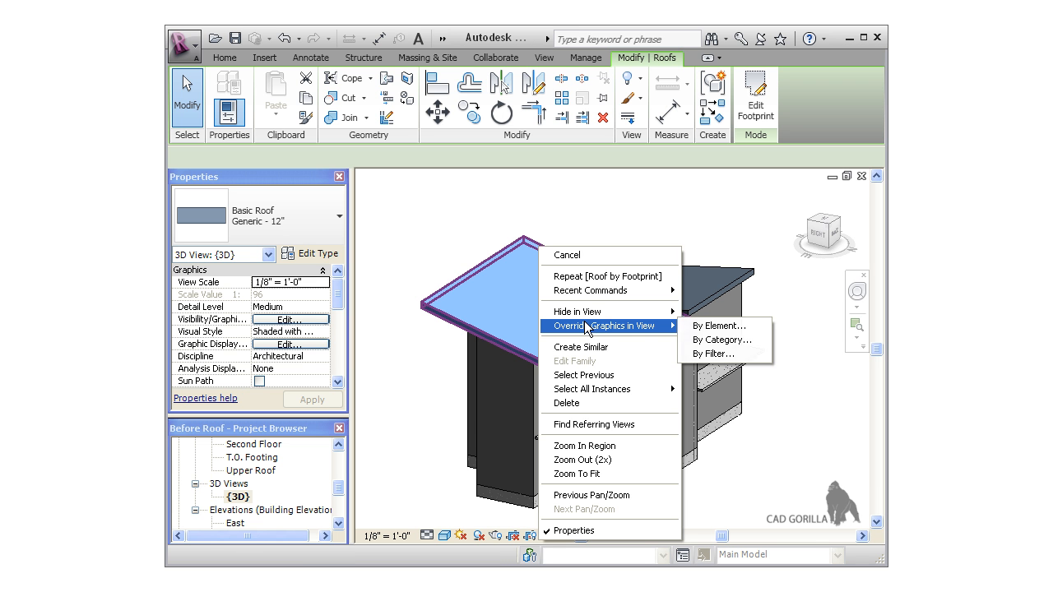
click(748, 326)
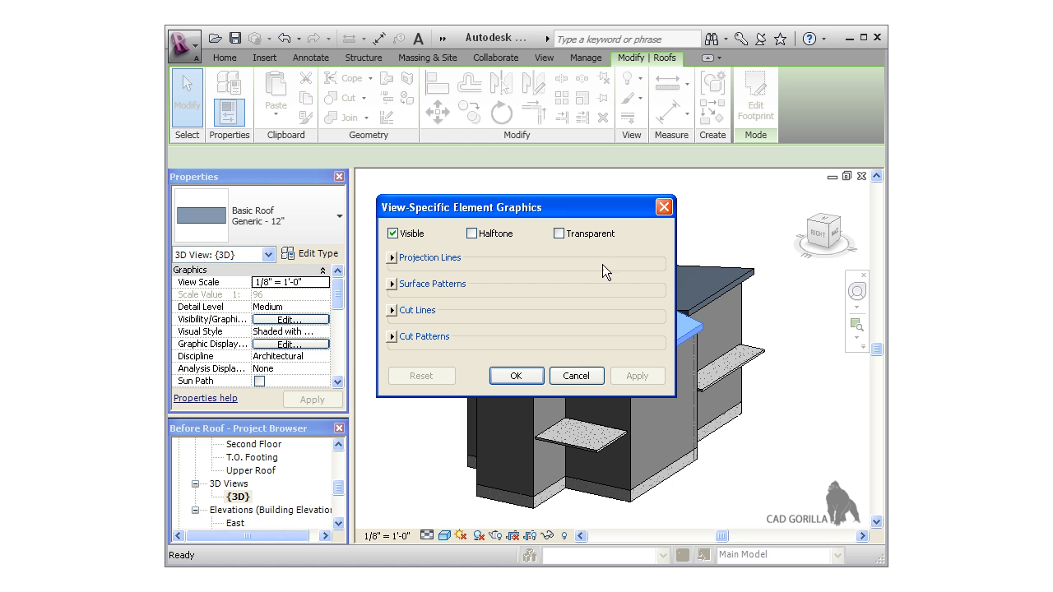
click(559, 234)
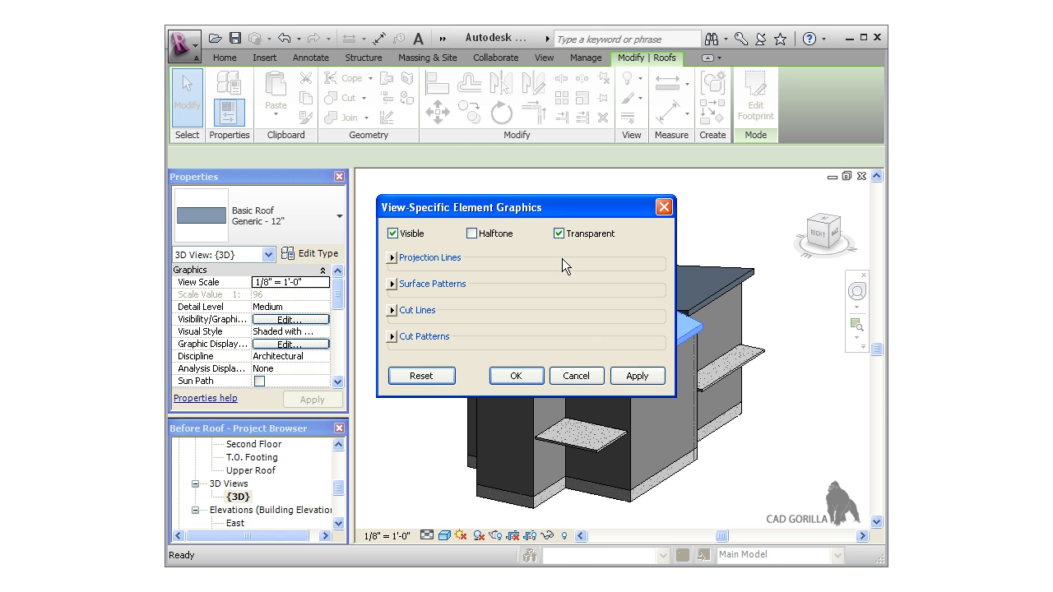
click(632, 376)
click(517, 374)
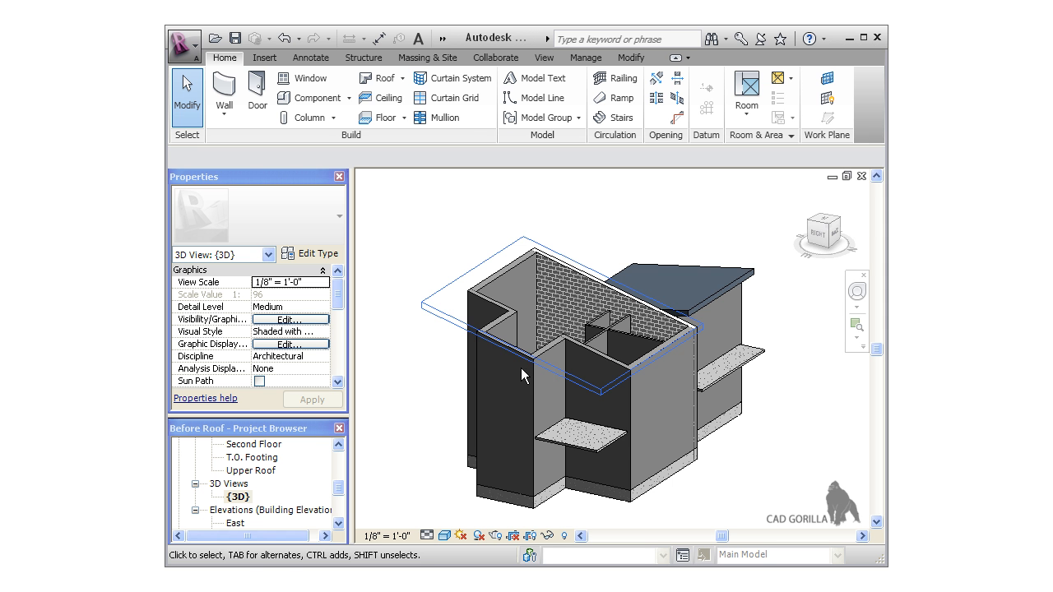
Select the three interior Generic - 5" walls on the main block's second floor and attach their tops to the upper roof.
shift+middle_drag(553, 281, 562, 327)
scroll(594, 328, up, 4)
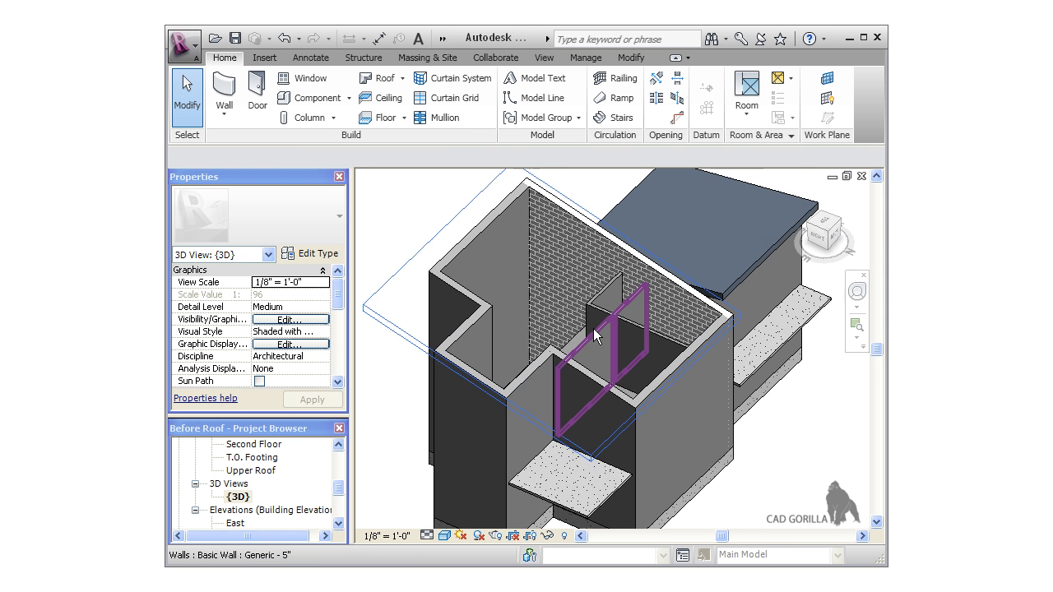
click(594, 330)
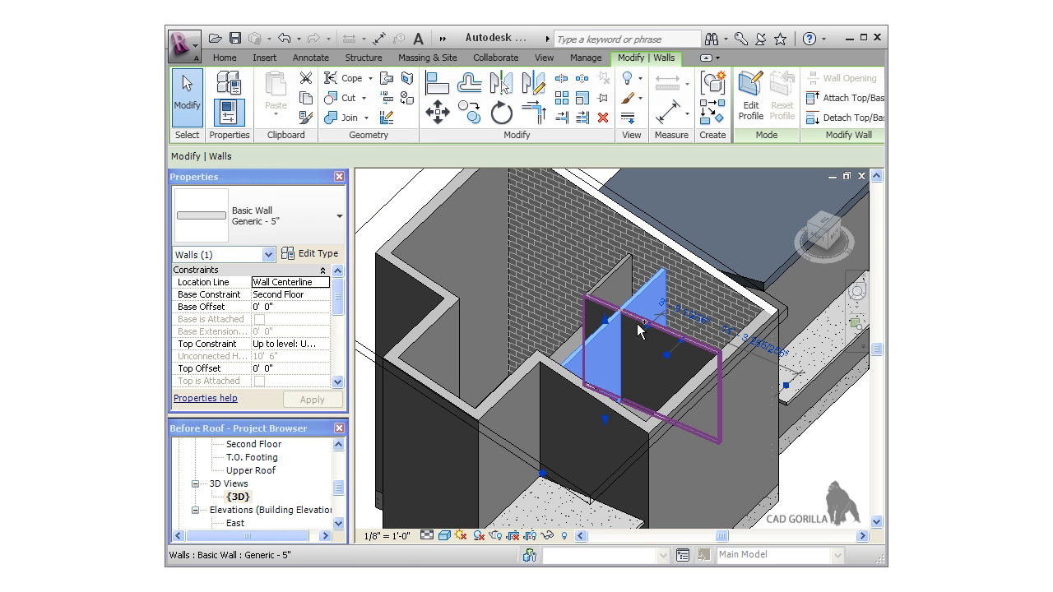
ctrl+click(636, 331)
ctrl+click(604, 285)
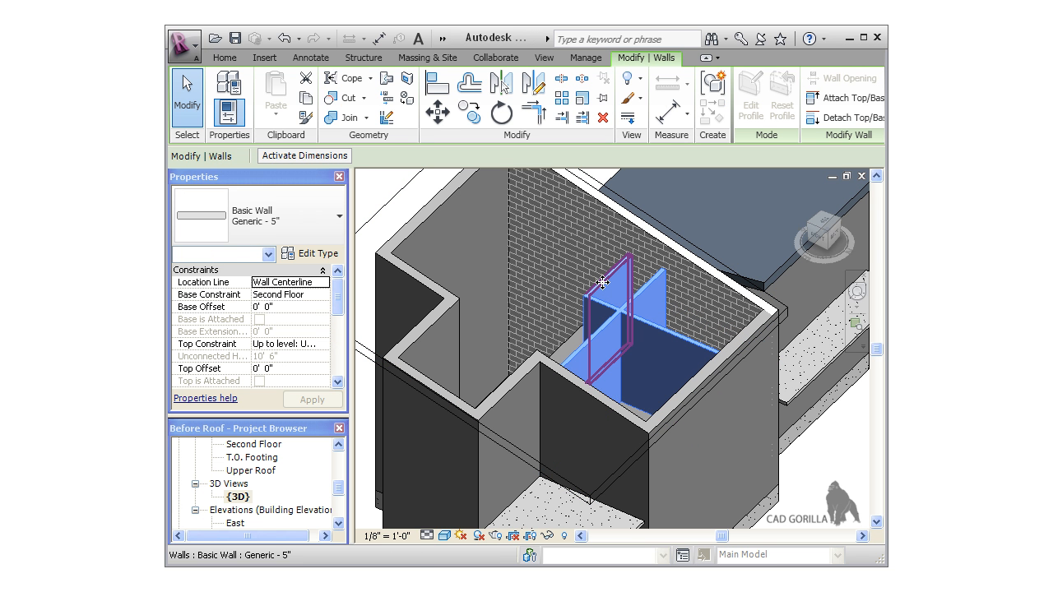
click(841, 99)
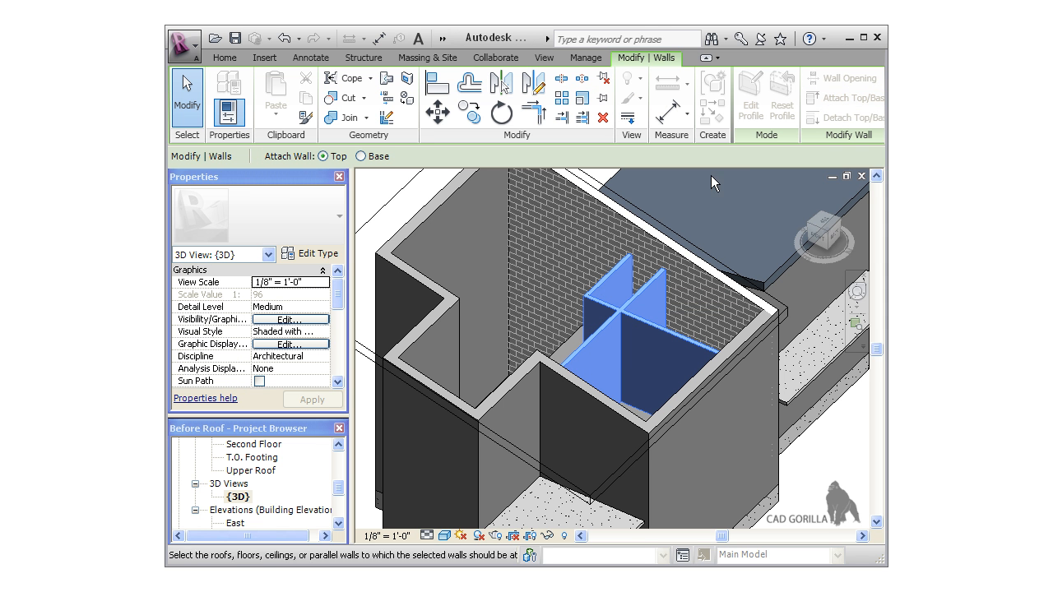
click(406, 196)
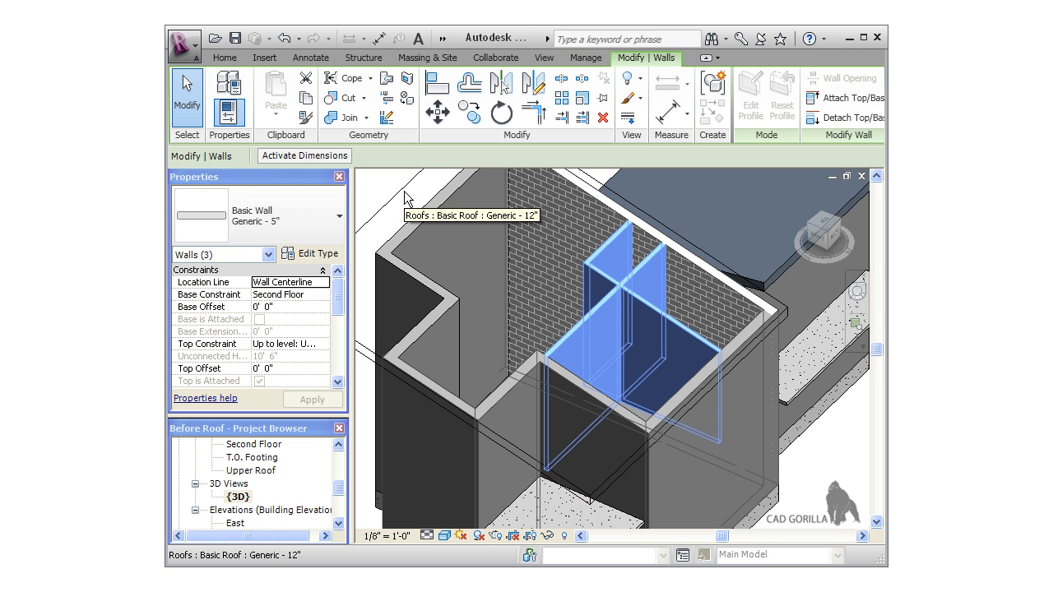
key(Escape)
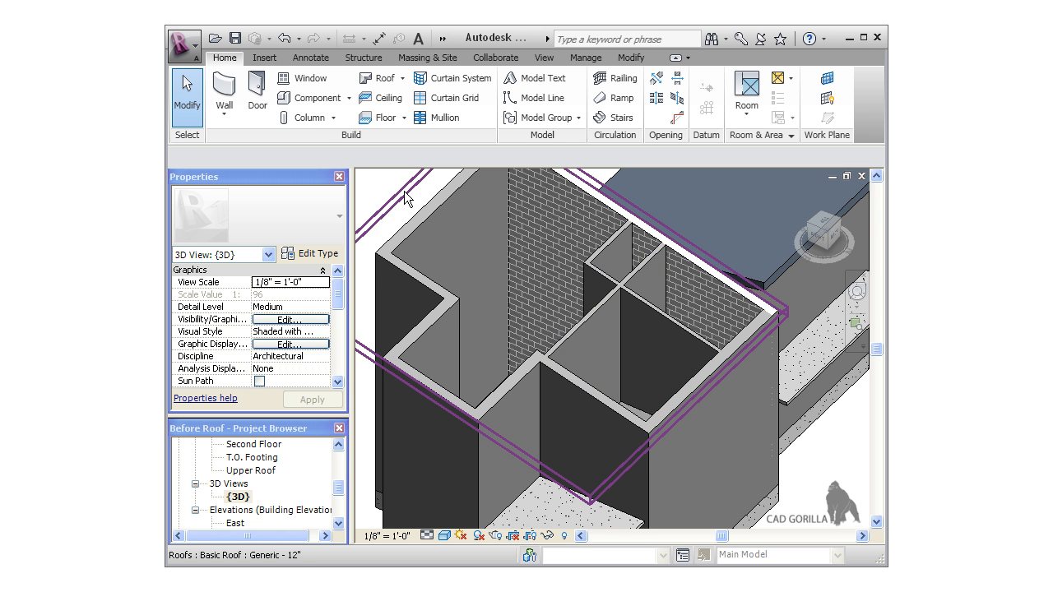
Turn off the upper roof's Transparent override by element in the 3D view and view the whole building from a corner.
scroll(404, 196, down, 3)
right_click(404, 197)
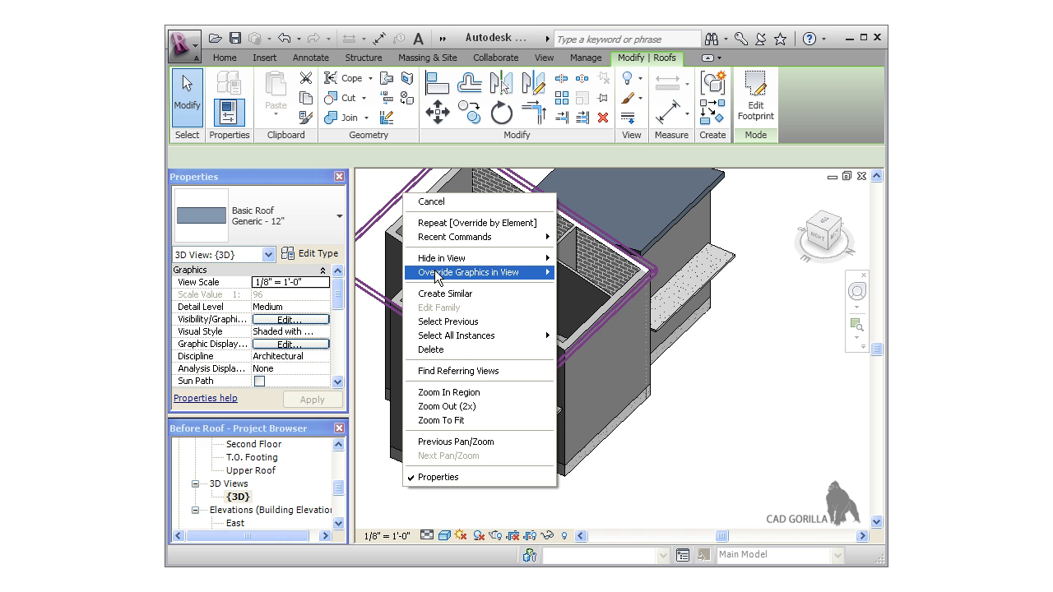
mouse_move(436, 278)
click(568, 273)
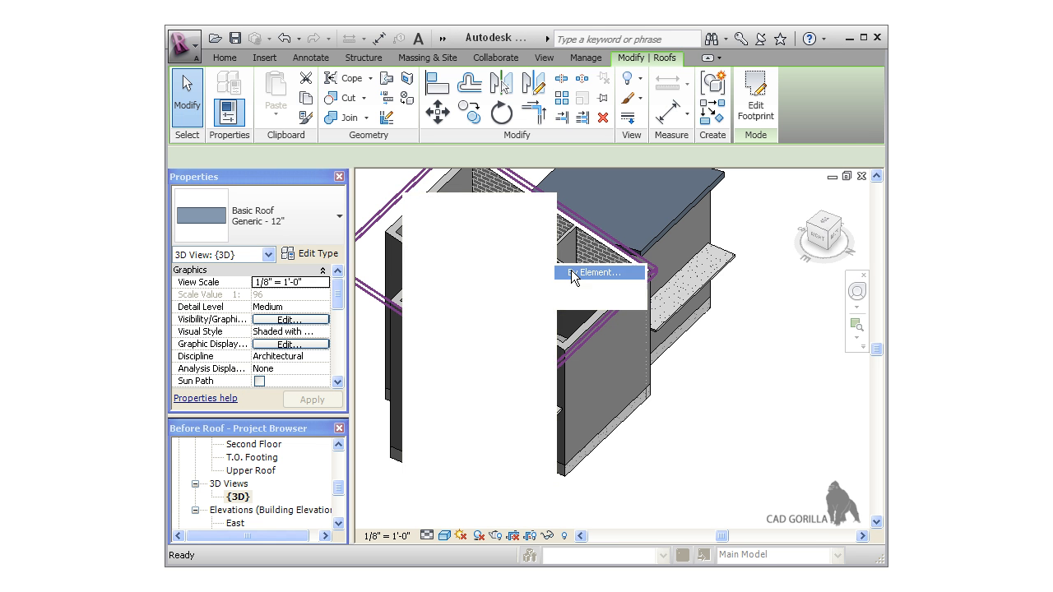
click(561, 234)
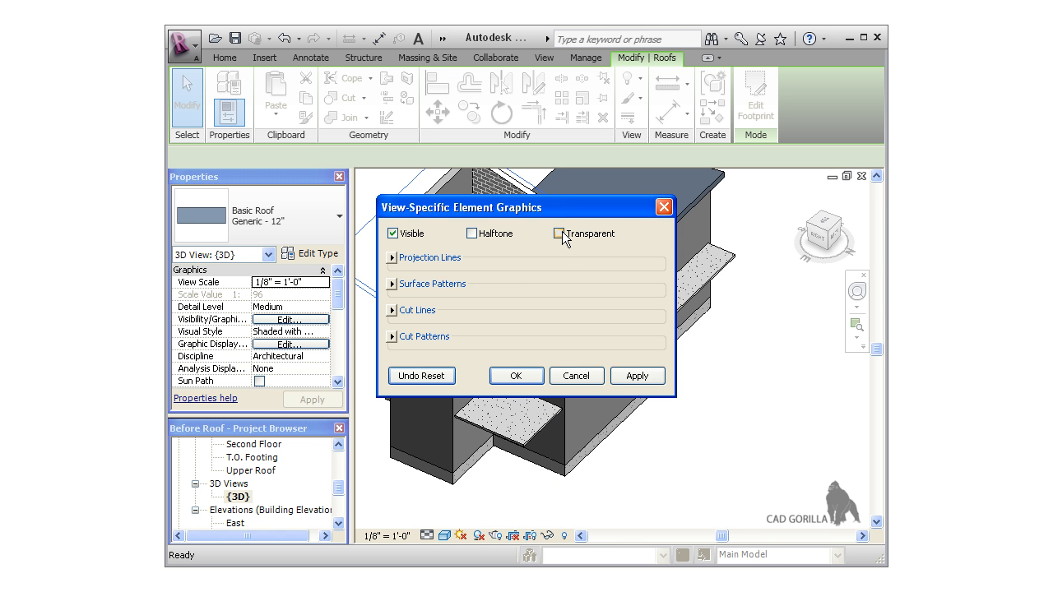
click(512, 377)
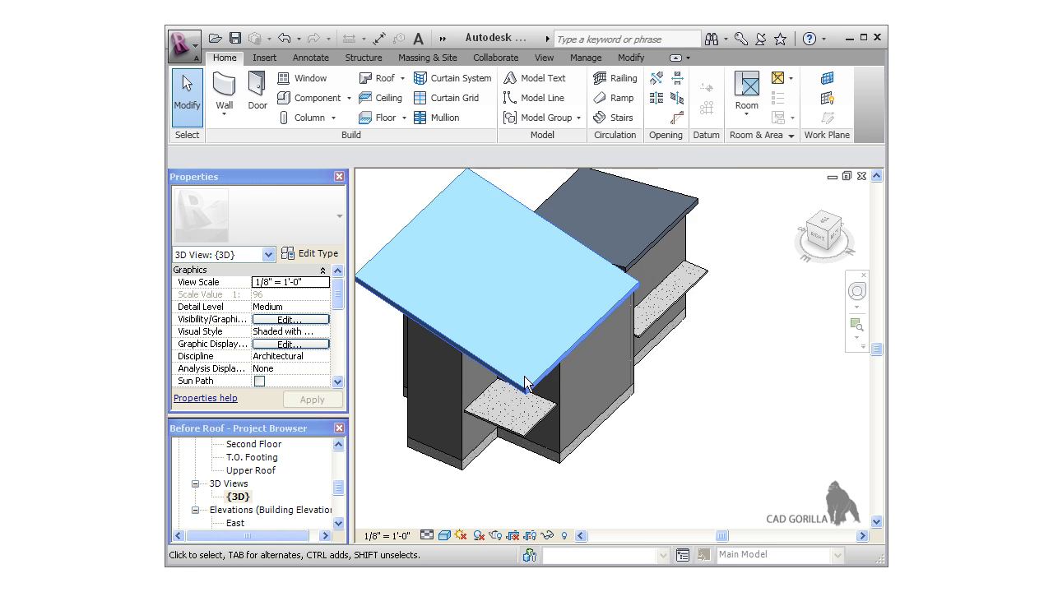
click(407, 384)
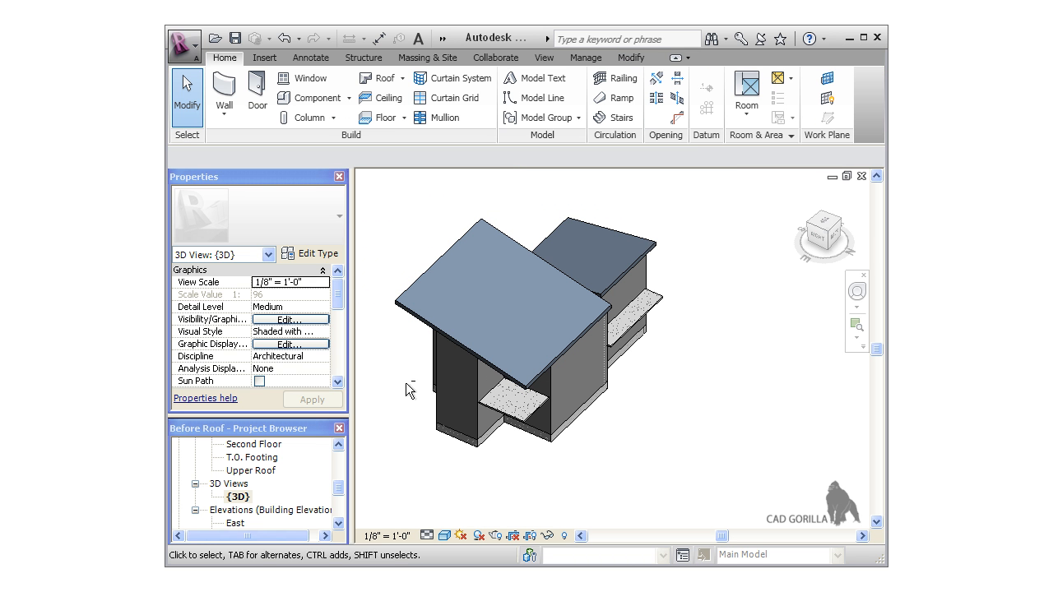
click(829, 234)
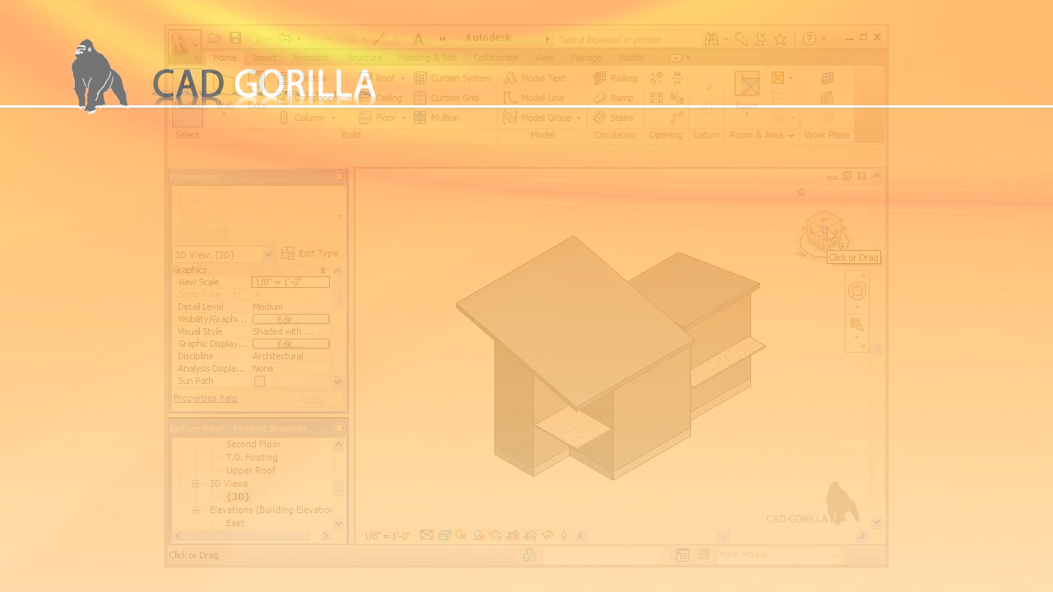